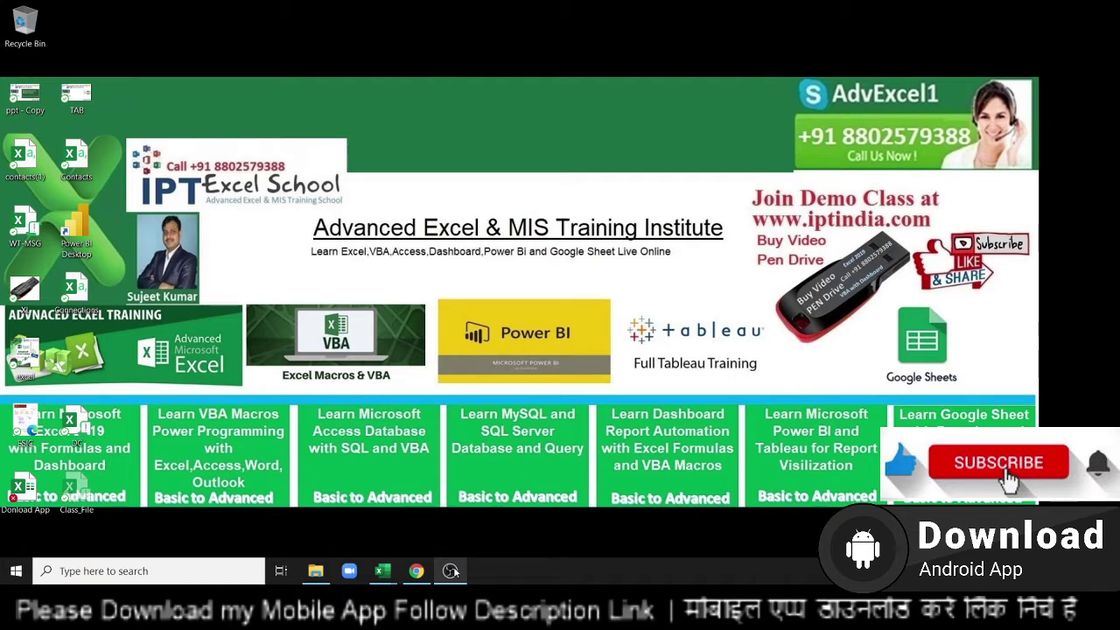
# Read the student's Classplus message and its slab-table screenshot, then bring Excel's Book1 forward
pyautogui.click(417, 572)
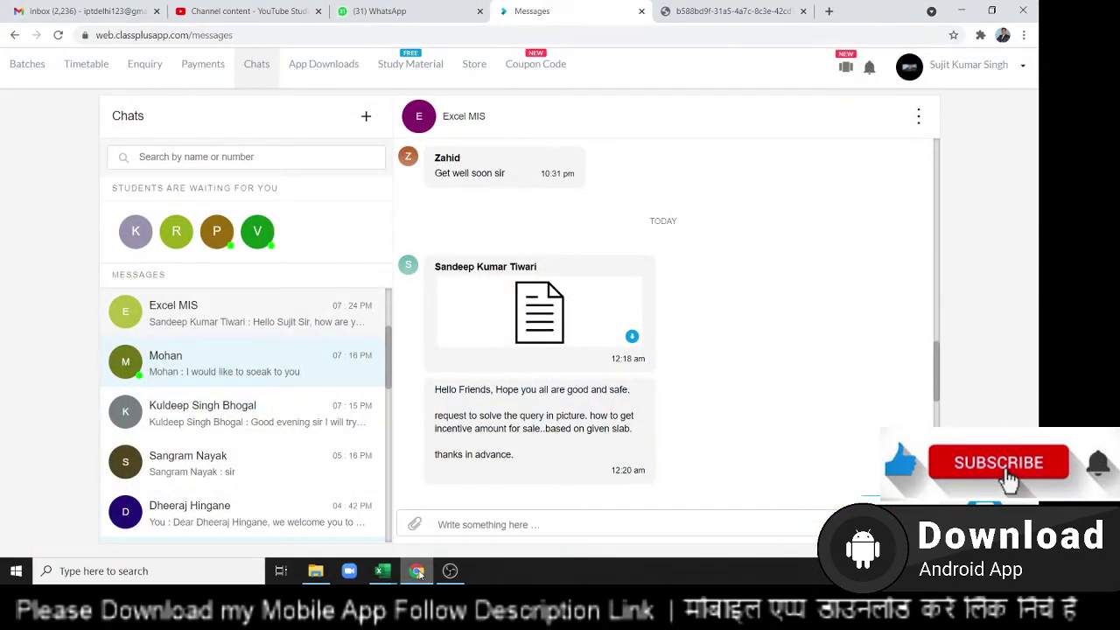
pyautogui.moveTo(538, 315)
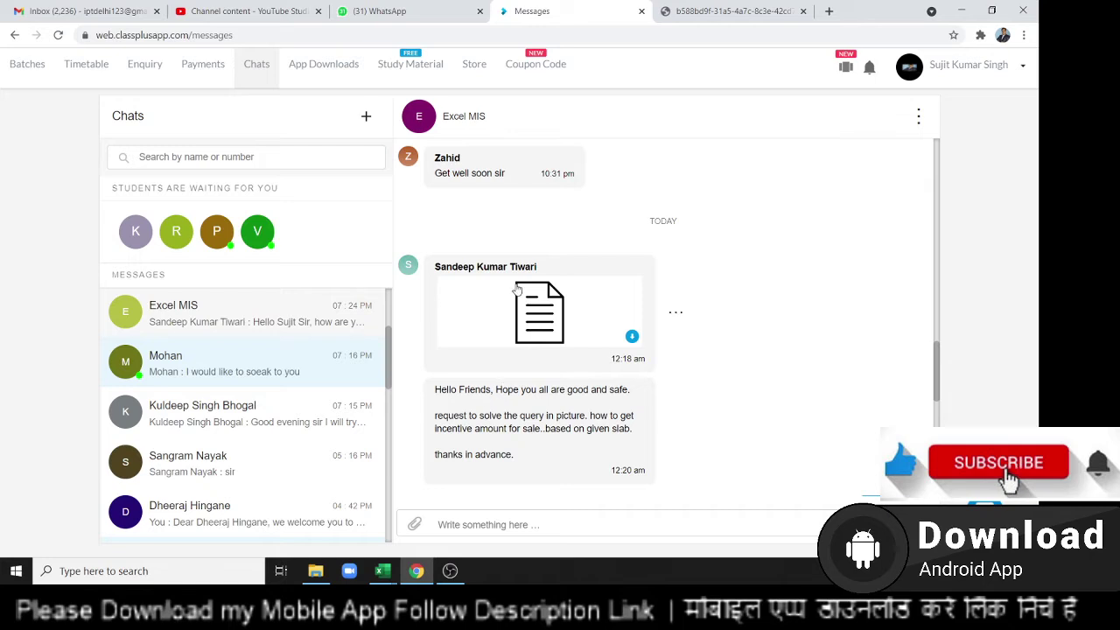
pyautogui.tripleClick(536, 266)
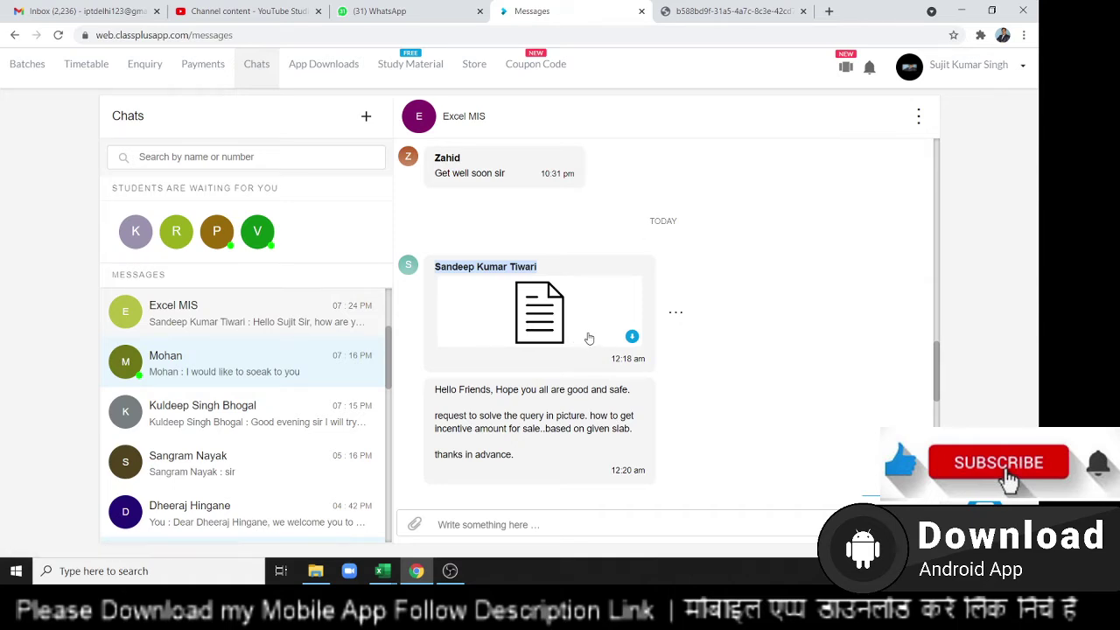
pyautogui.click(725, 19)
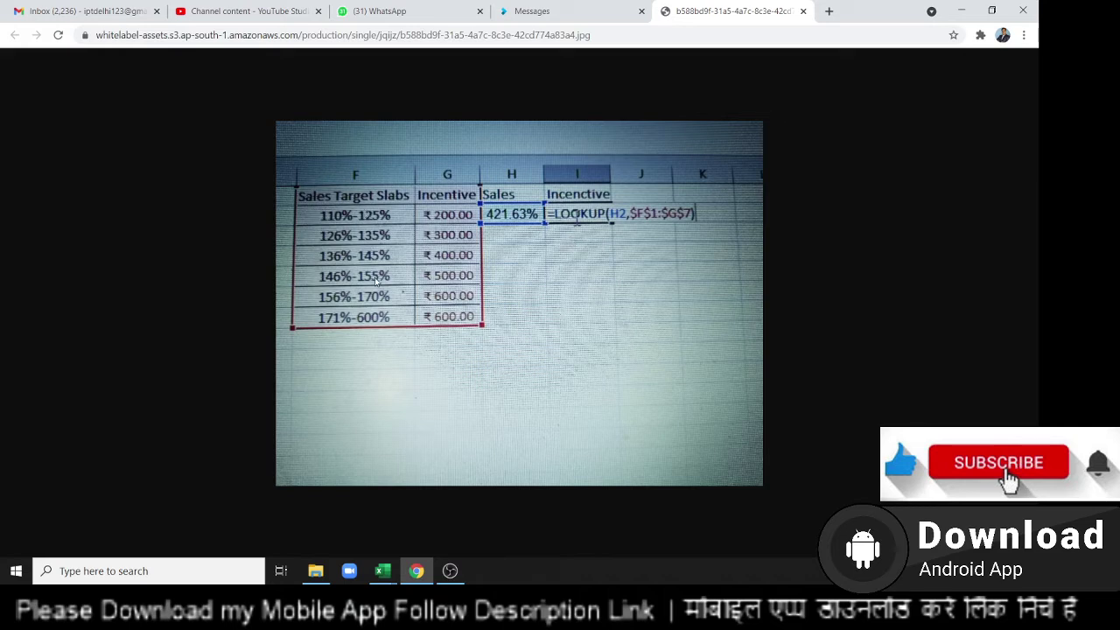
pyautogui.click(383, 571)
pyautogui.click(237, 534)
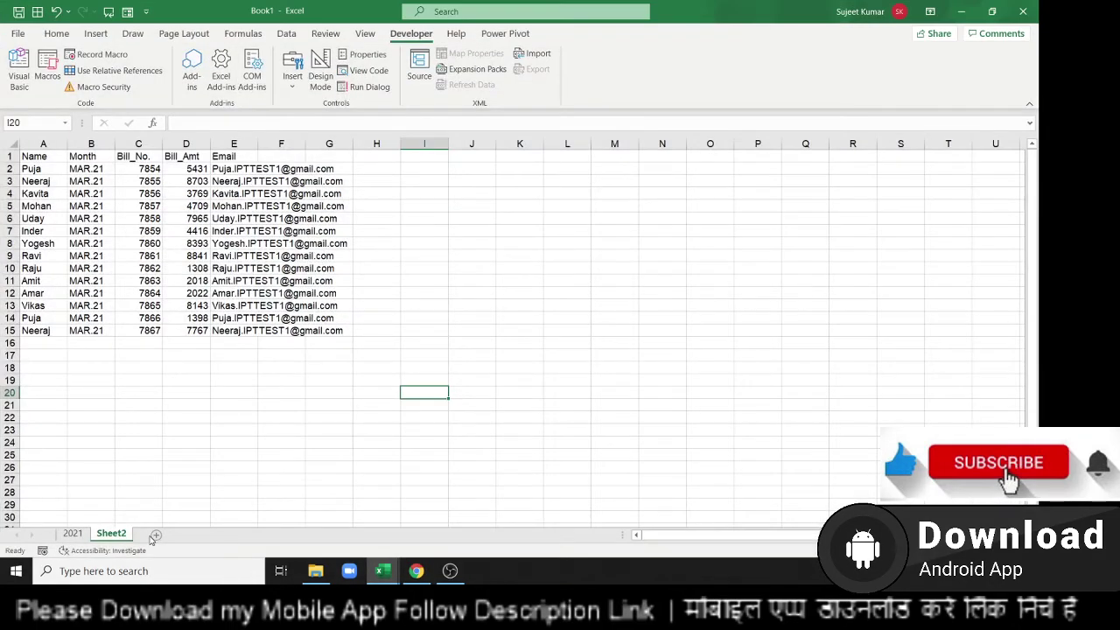
# Add a new sheet with headings Slab and Inc in A1:B1, Sales and Inc in G1:H1
pyautogui.click(154, 535)
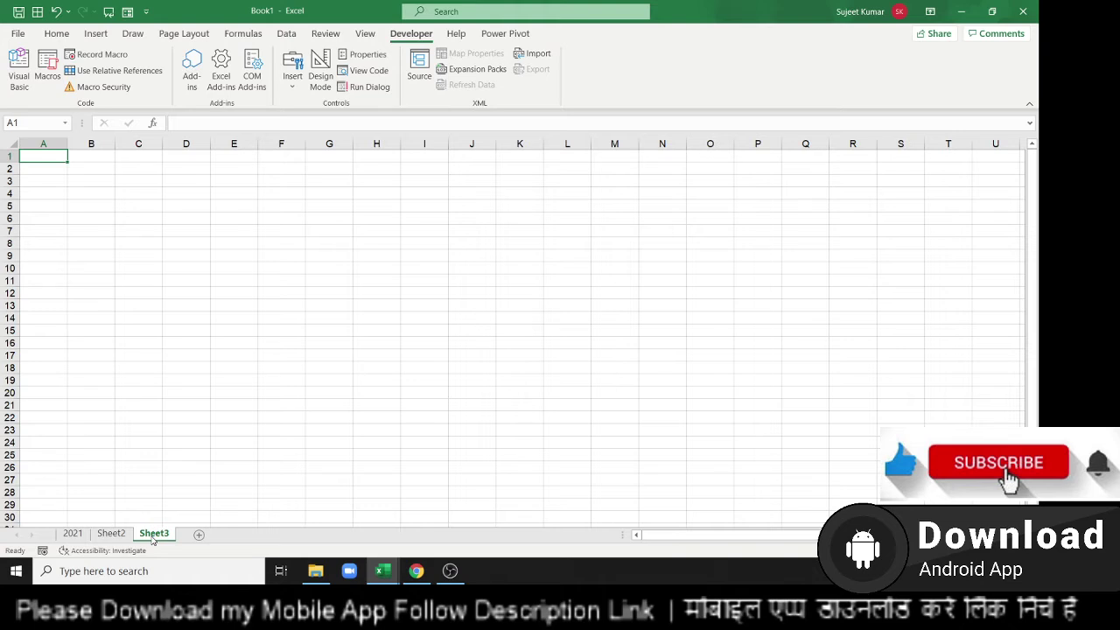
pyautogui.write('Sale S')
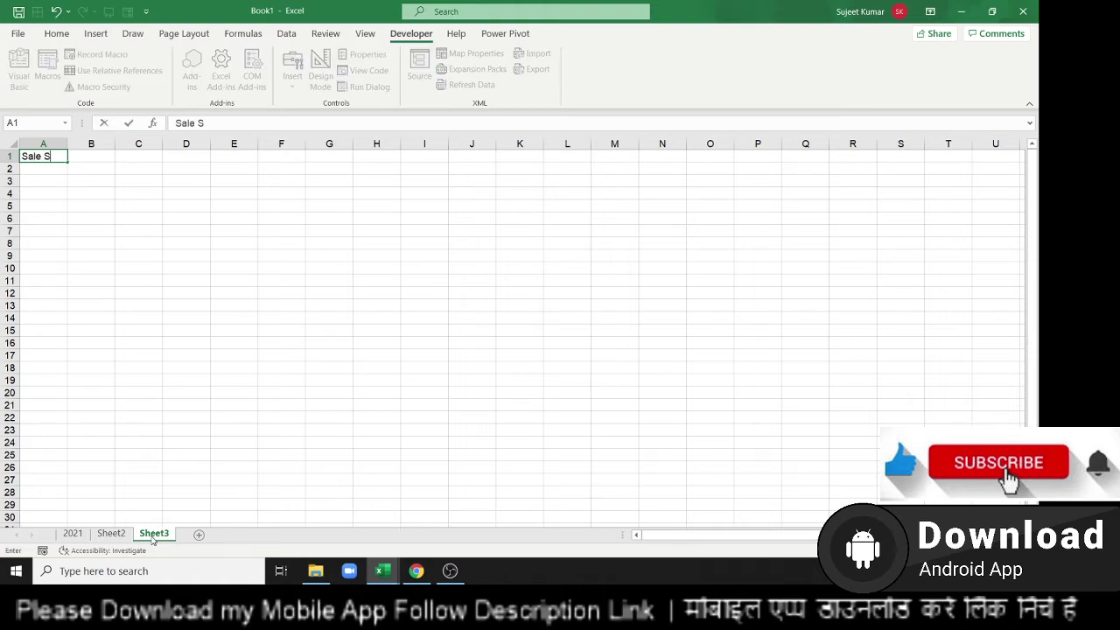
pyautogui.press('BackSpace')
pyautogui.press('BackSpace')
pyautogui.press('BackSpace')
pyautogui.press('BackSpace')
pyautogui.write('S')
pyautogui.write('lab')
pyautogui.press('Tab')
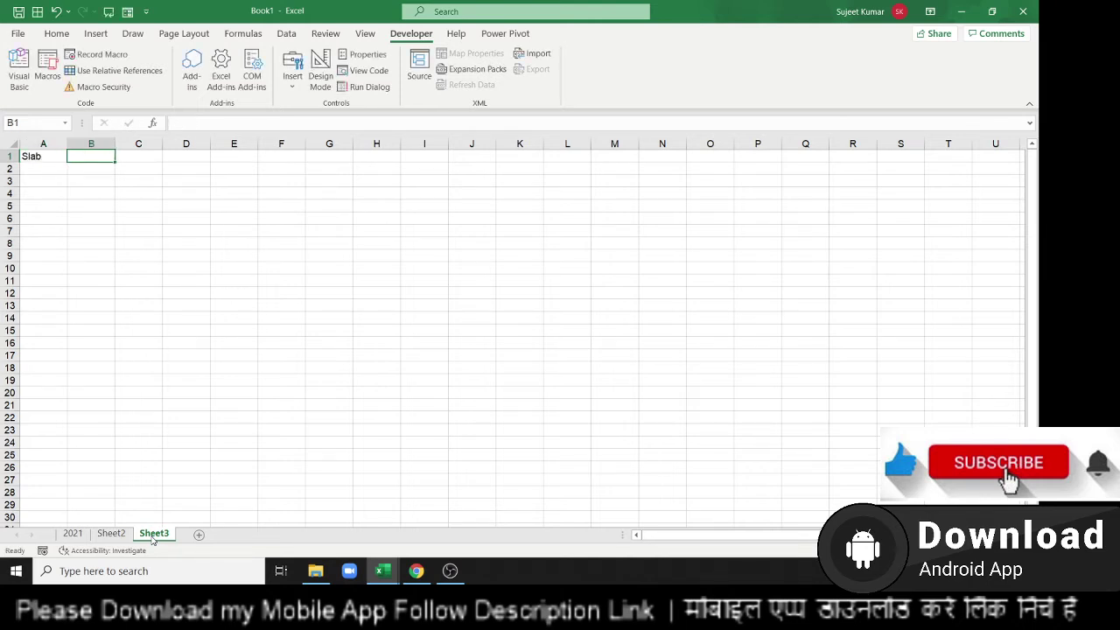
pyautogui.write('Inc')
pyautogui.press('Tab')
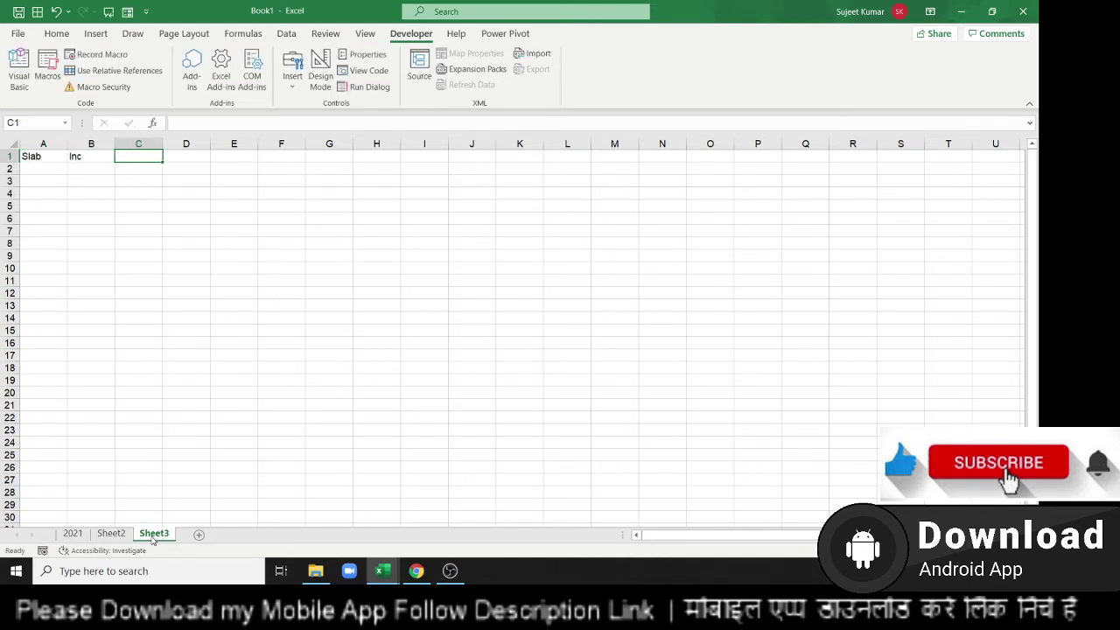
pyautogui.click(333, 161)
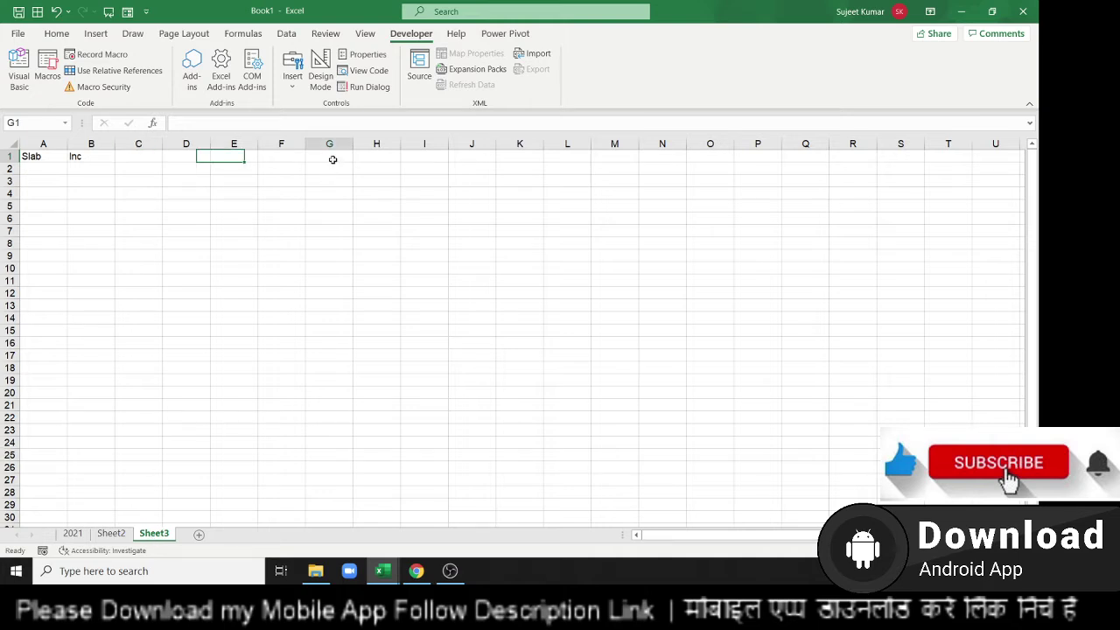
pyautogui.write('Sales')
pyautogui.press('Tab')
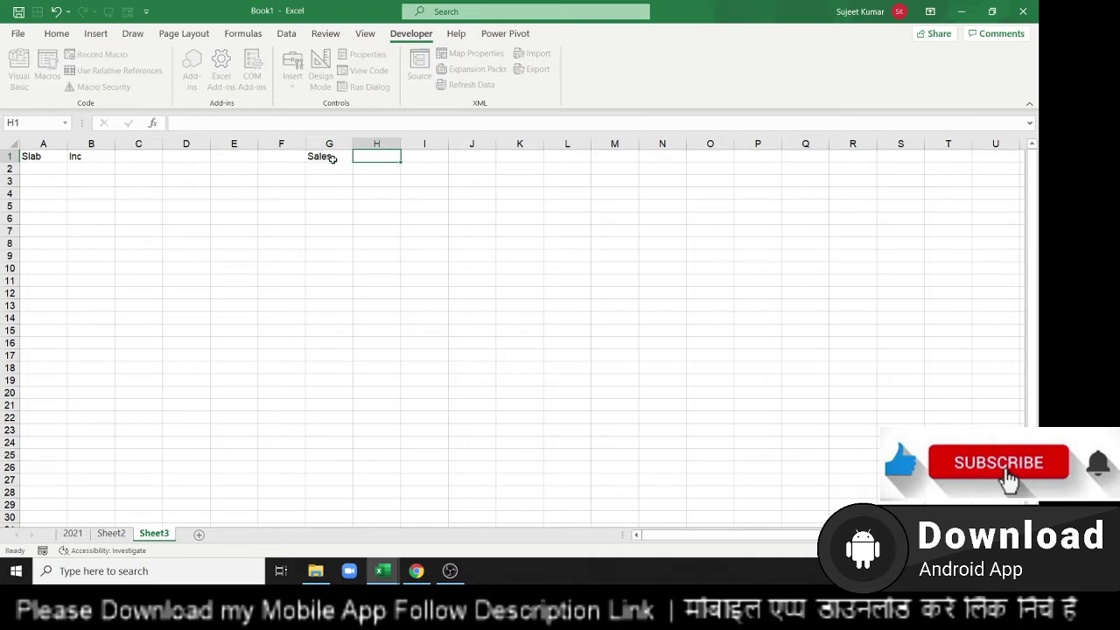
pyautogui.write('Inc')
pyautogui.click(41, 169)
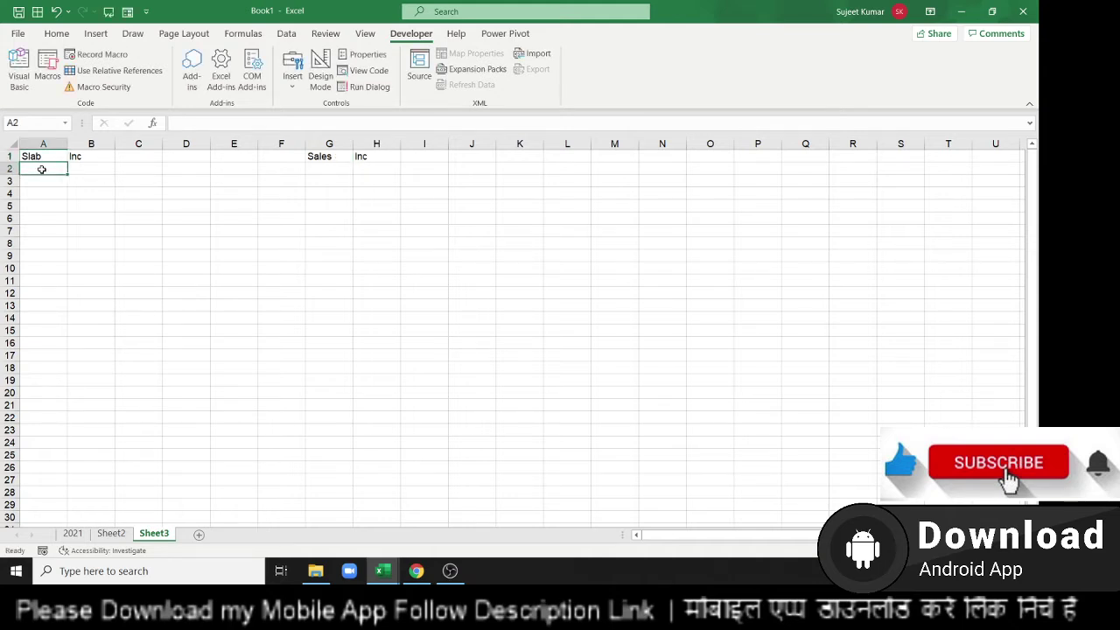
# Enter slab 40% - 80% paying 200 and 81%-120% paying 400, autofitting column A
pyautogui.write('40')
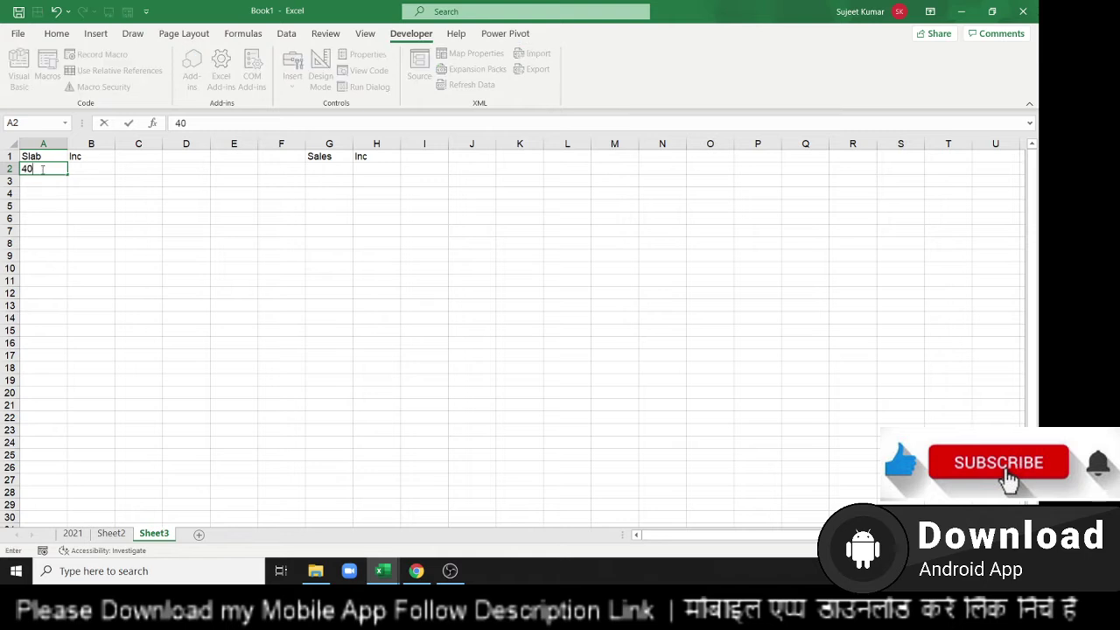
pyautogui.write('%')
pyautogui.write(' - 80')
pyautogui.write('%')
pyautogui.press('Tab')
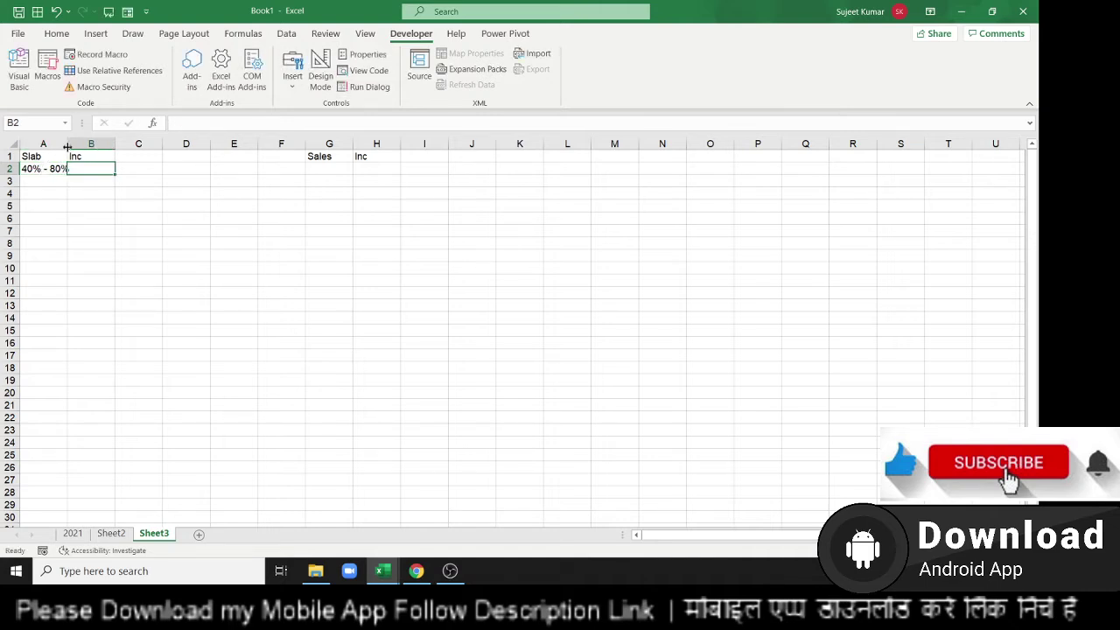
pyautogui.doubleClick(68, 144)
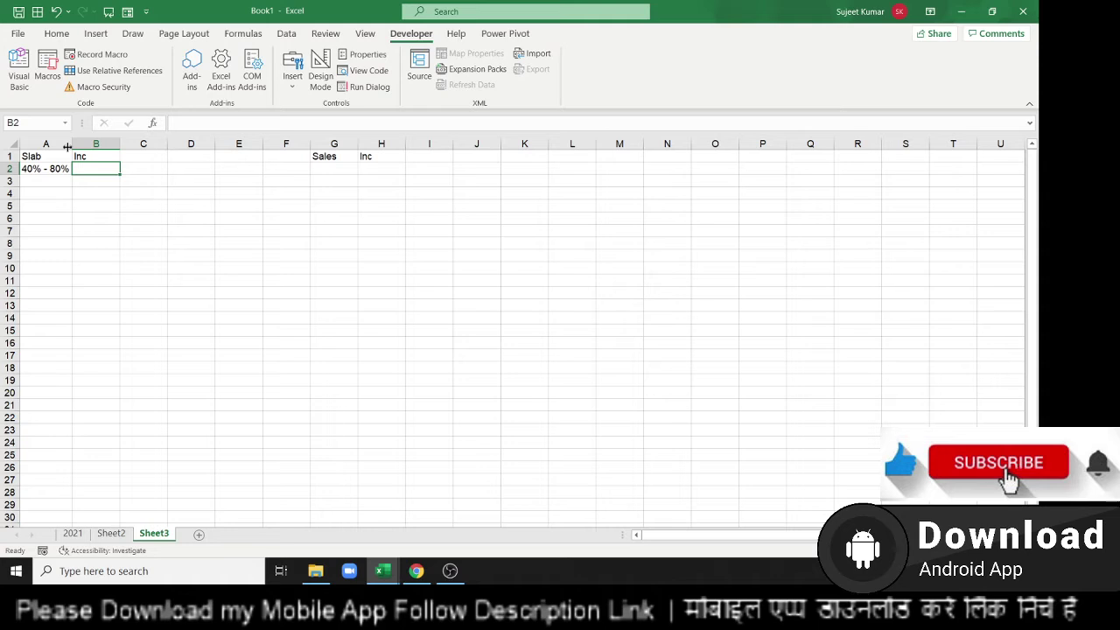
pyautogui.write('200')
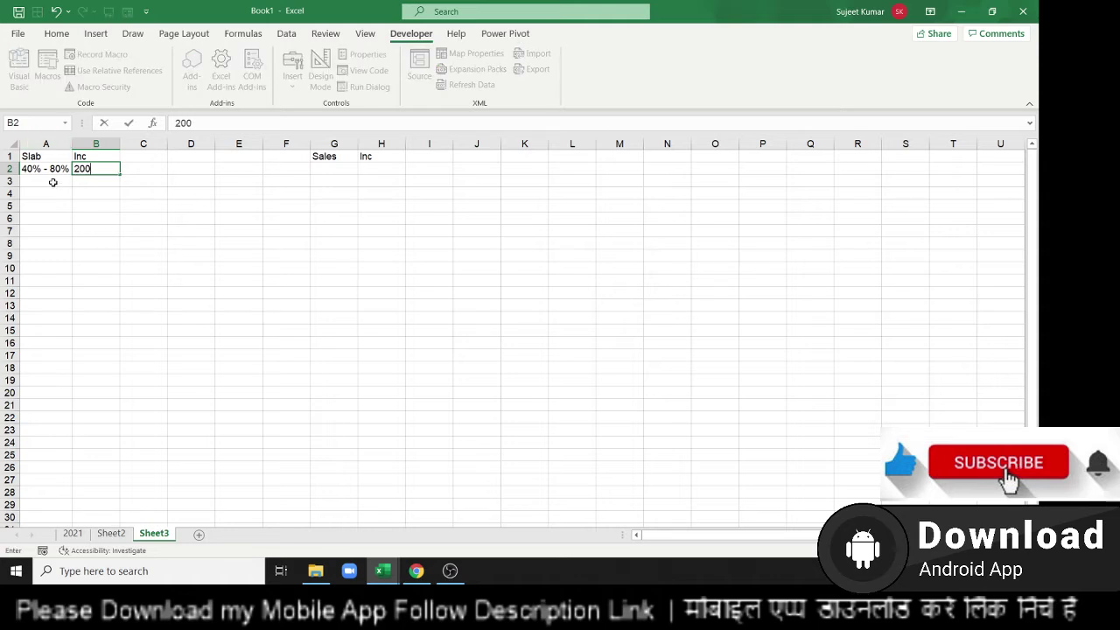
pyautogui.click(53, 182)
pyautogui.write('80')
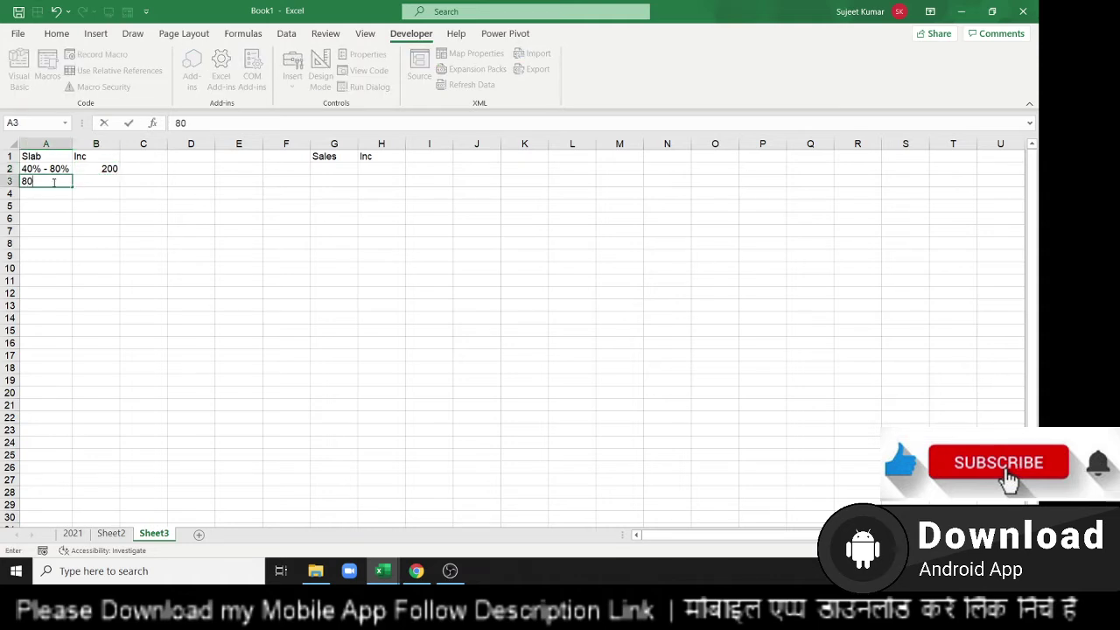
pyautogui.press('BackSpace')
pyautogui.write('1-')
pyautogui.write('%')
pyautogui.write('-120')
pyautogui.write('%')
pyautogui.press('Tab')
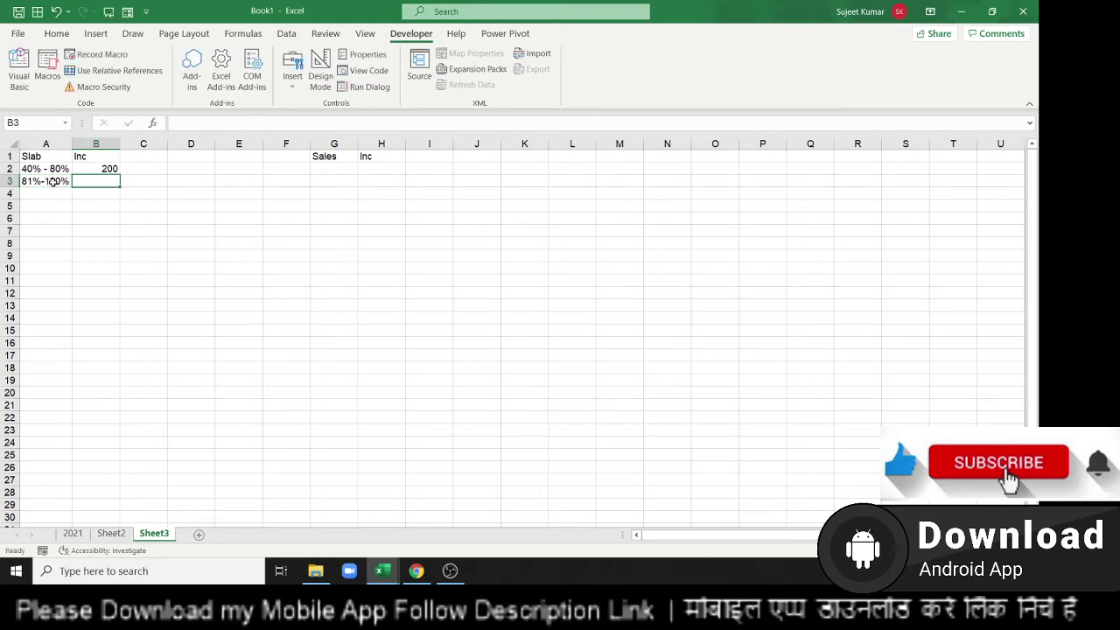
pyautogui.write('400')
pyautogui.press('Return')
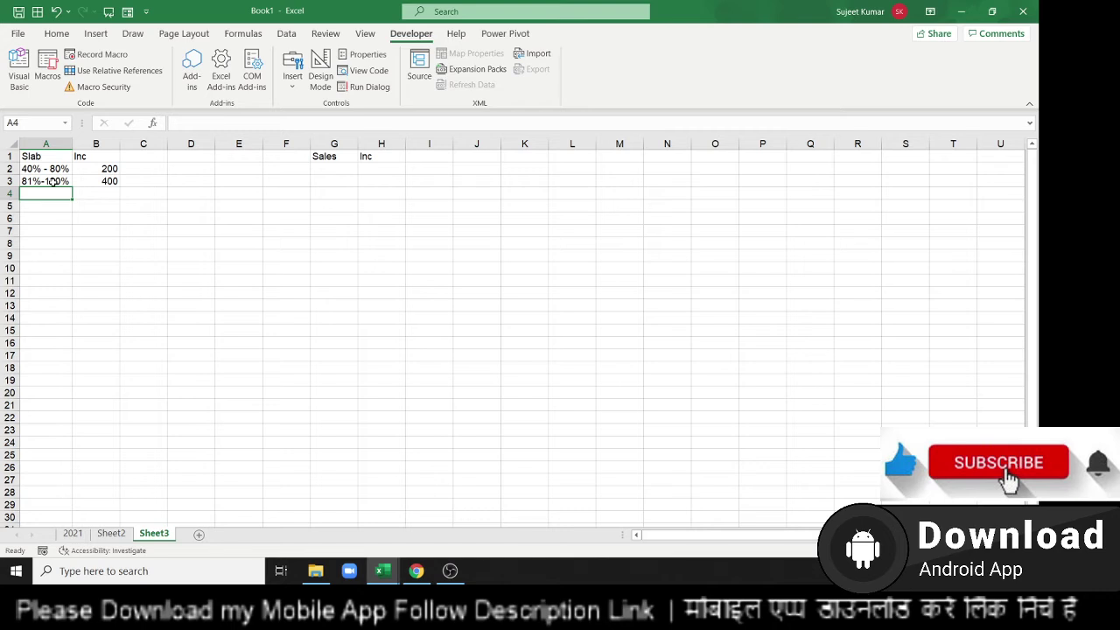
pyautogui.click(53, 181)
# Replace the text slab ranges with a first row of slab 0 paying incentive 0
pyautogui.moveTo(45, 169); pyautogui.dragTo(53, 181)
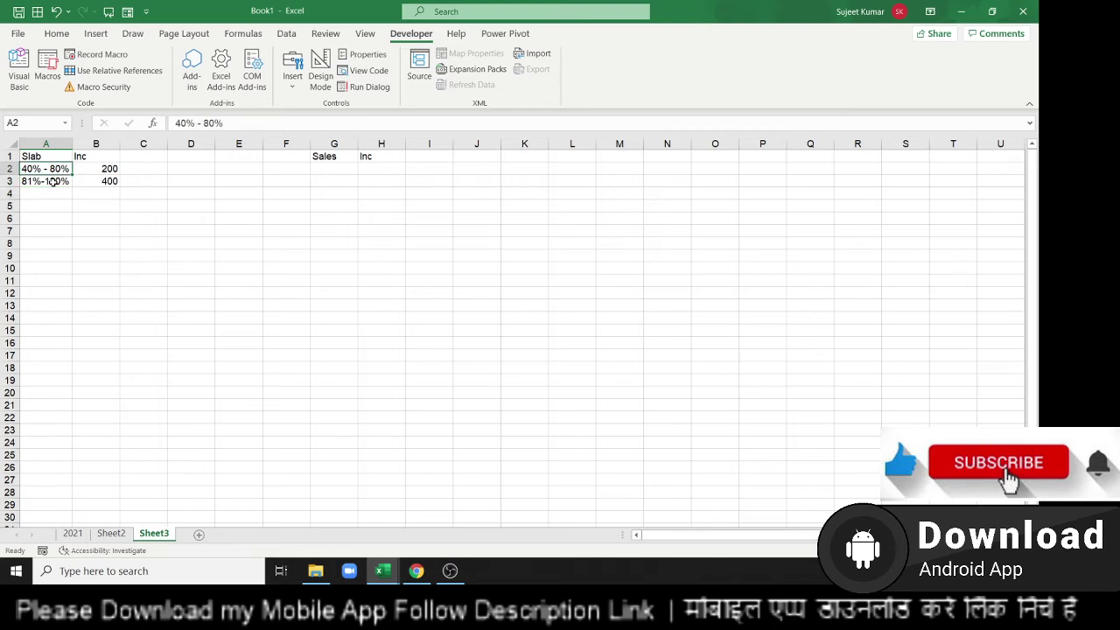
pyautogui.press('Delete')
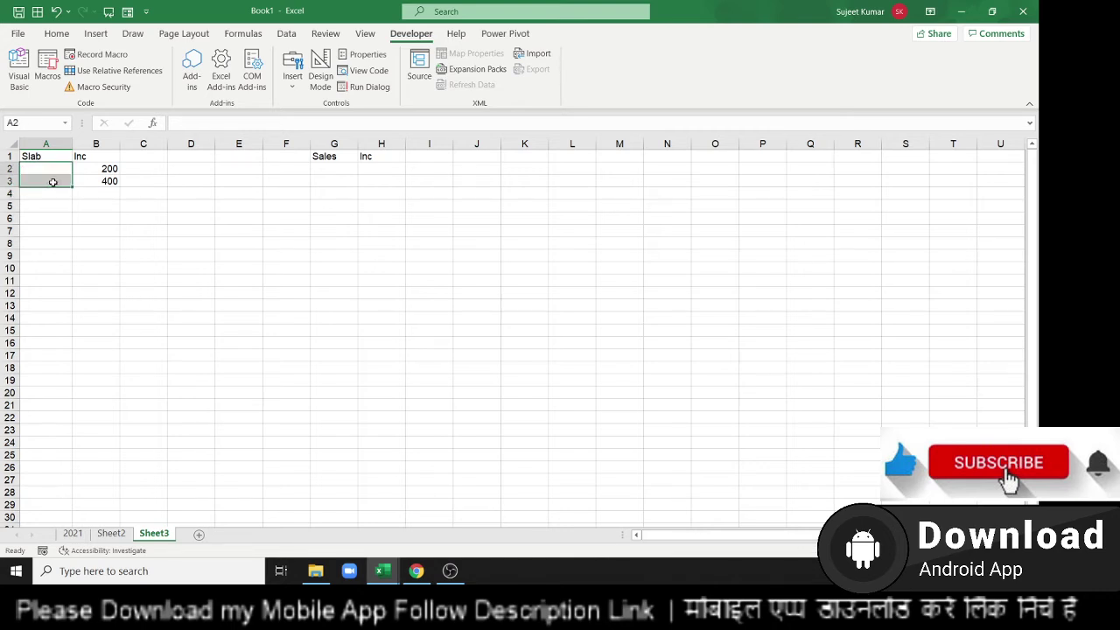
pyautogui.press('Up')
pyautogui.press('Down')
pyautogui.write('0')
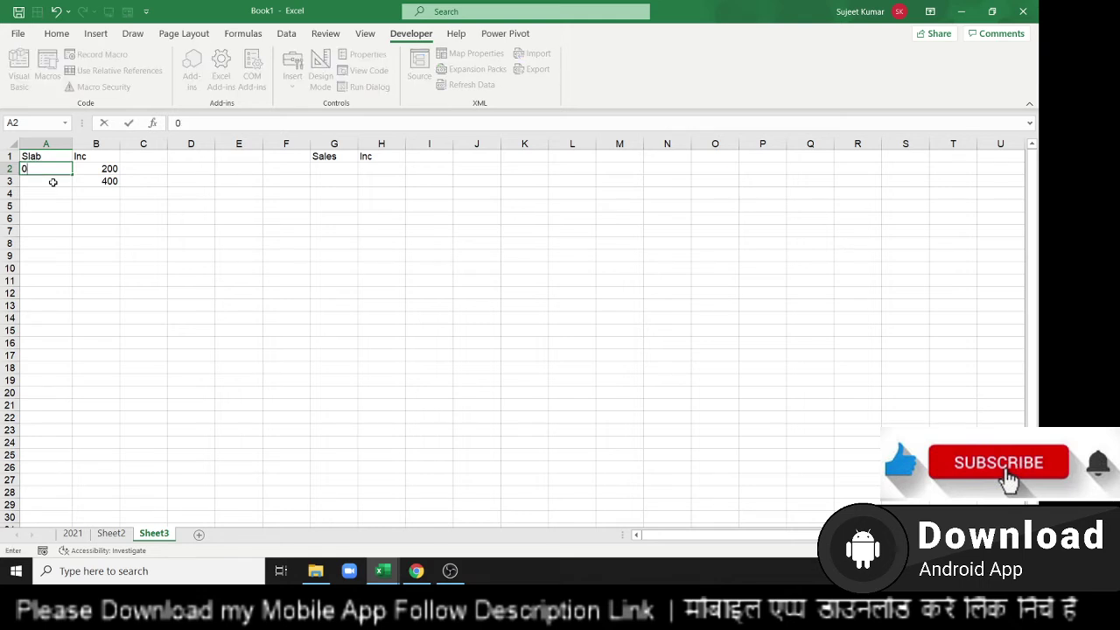
pyautogui.press('Tab')
pyautogui.press('Left')
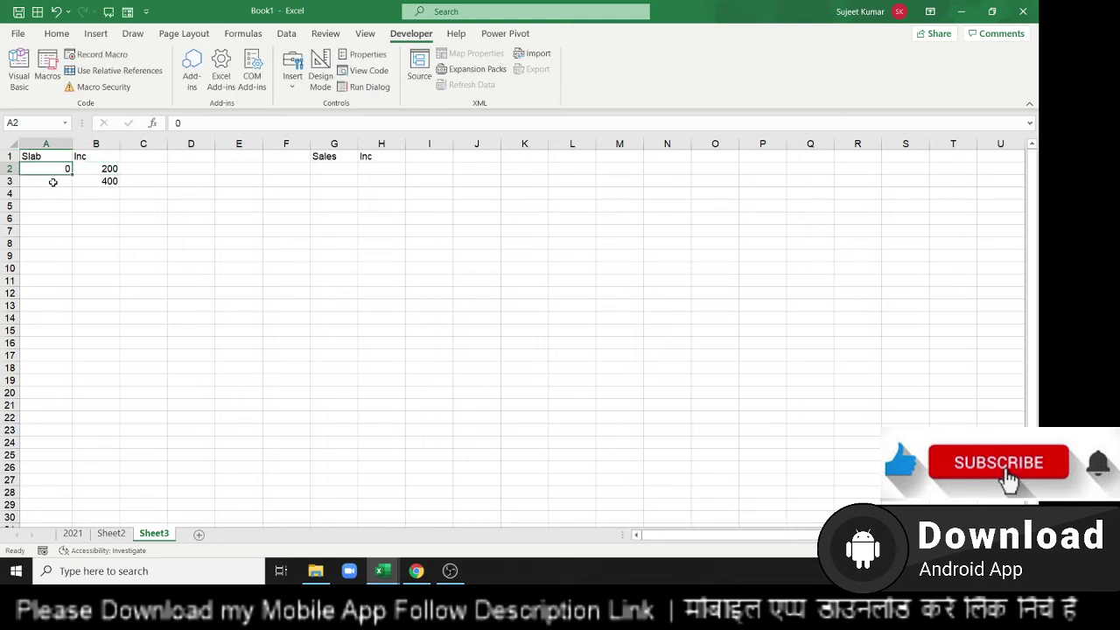
pyautogui.press('Right')
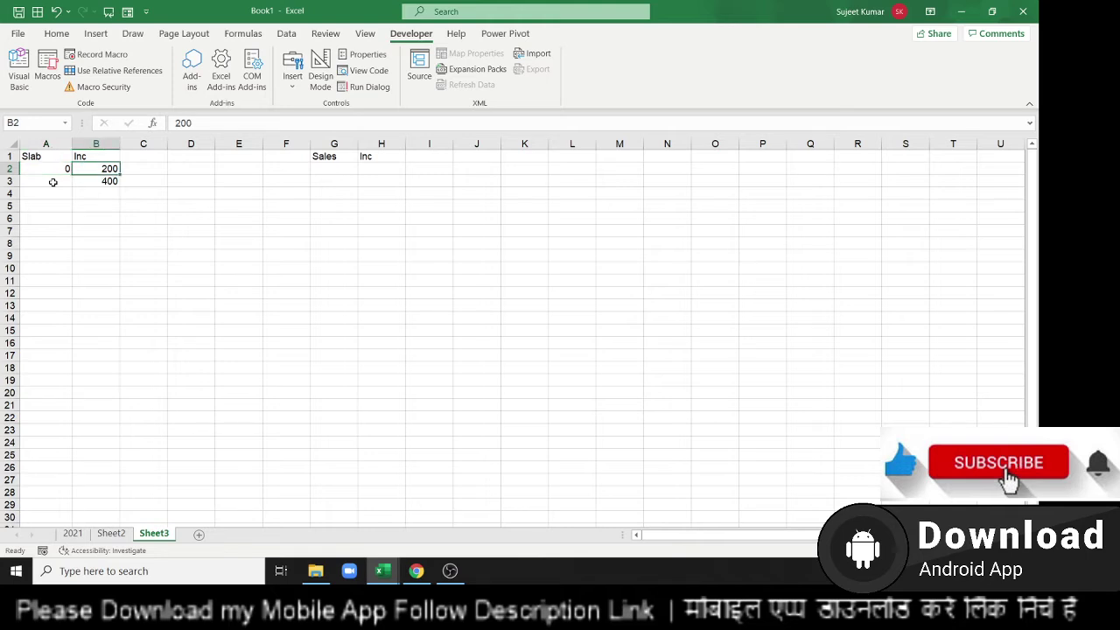
pyautogui.write('0')
pyautogui.click(52, 182)
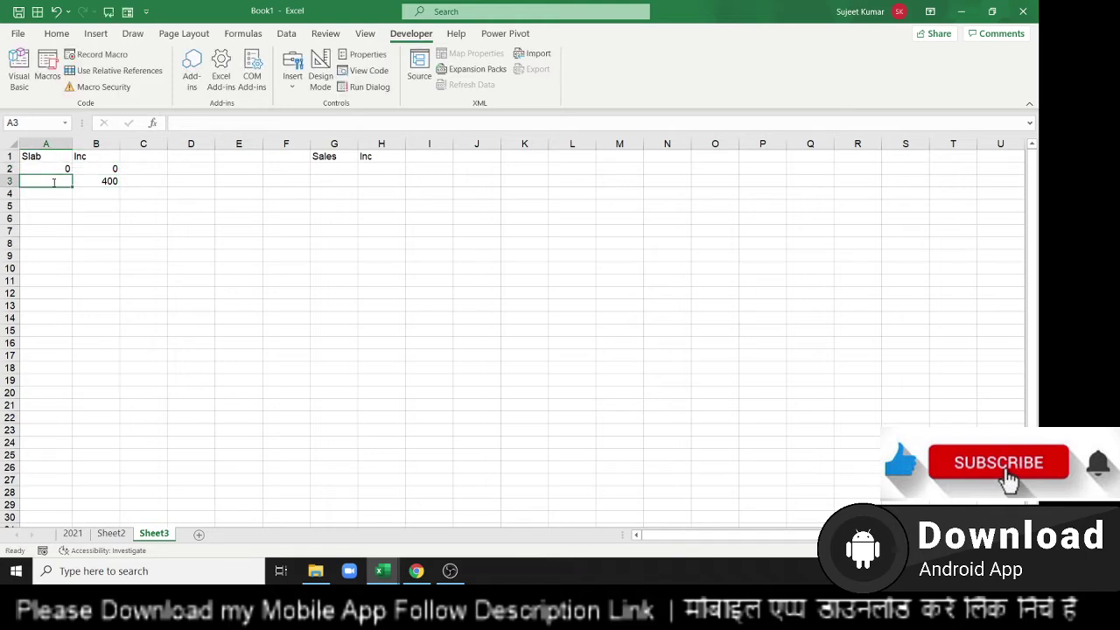
# Add the 40% slab paying 200 in row 3, correcting it from 41%
pyautogui.write('41%')
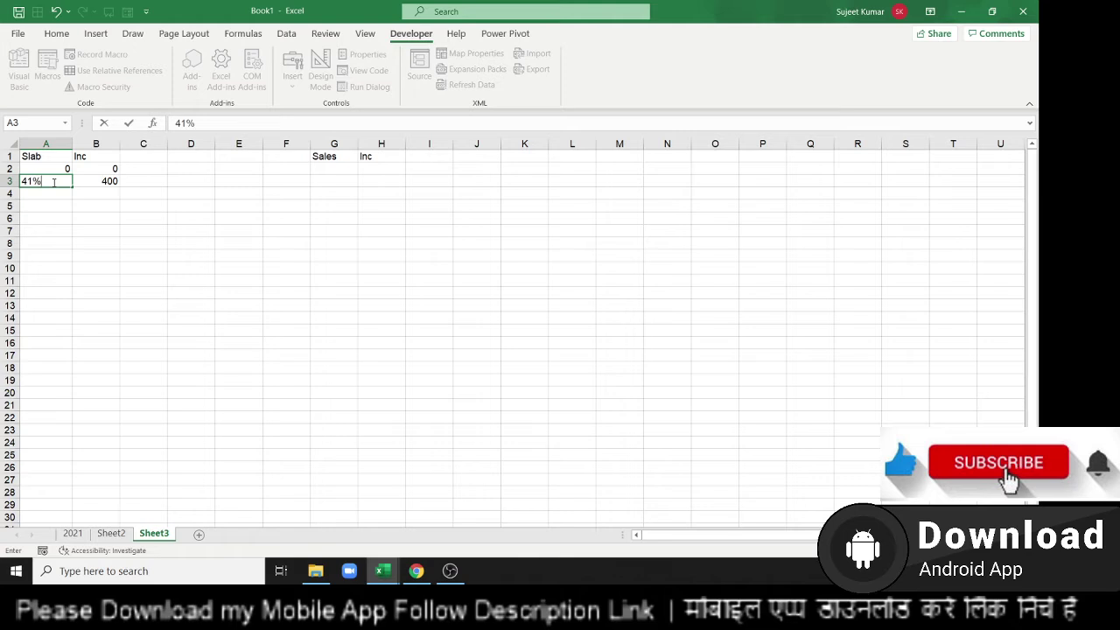
pyautogui.press('Tab')
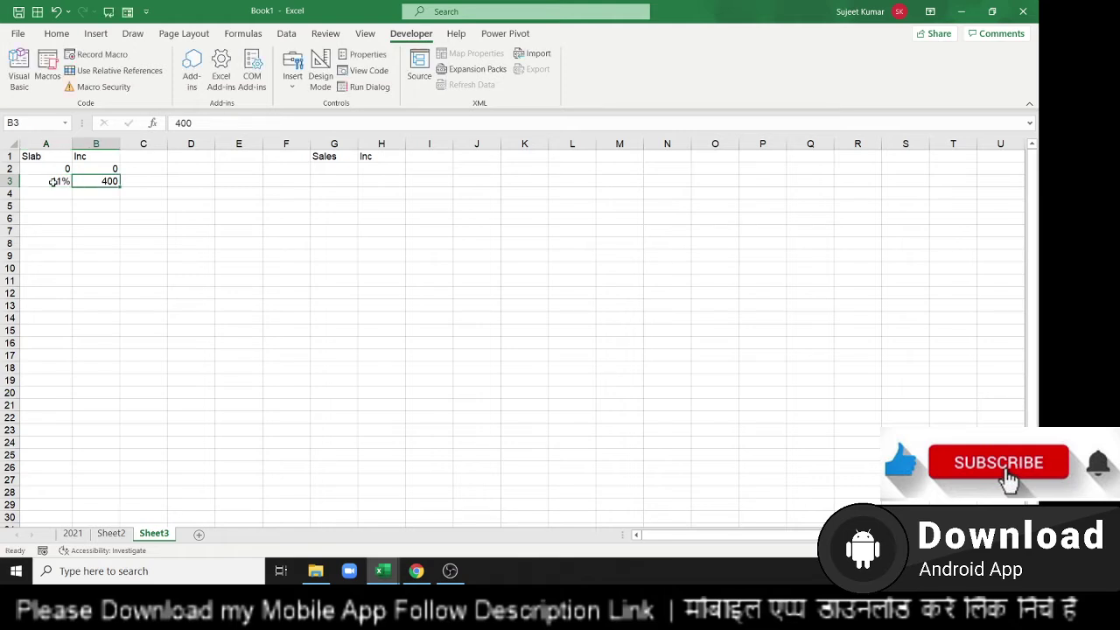
pyautogui.write('2')
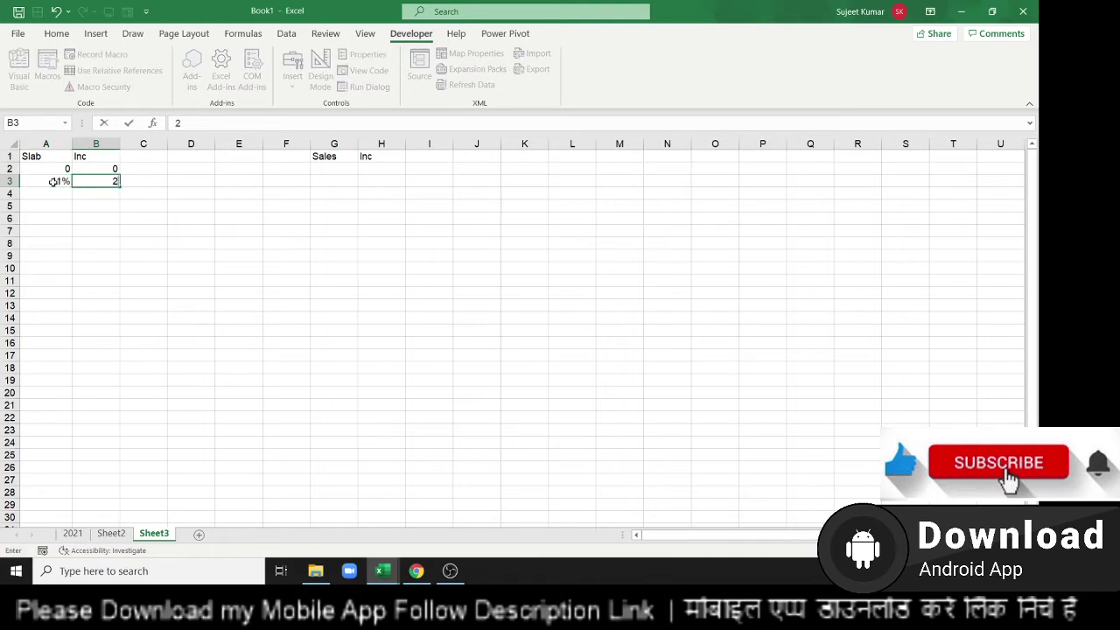
pyautogui.write('00')
pyautogui.press('Tab')
pyautogui.press('Down')
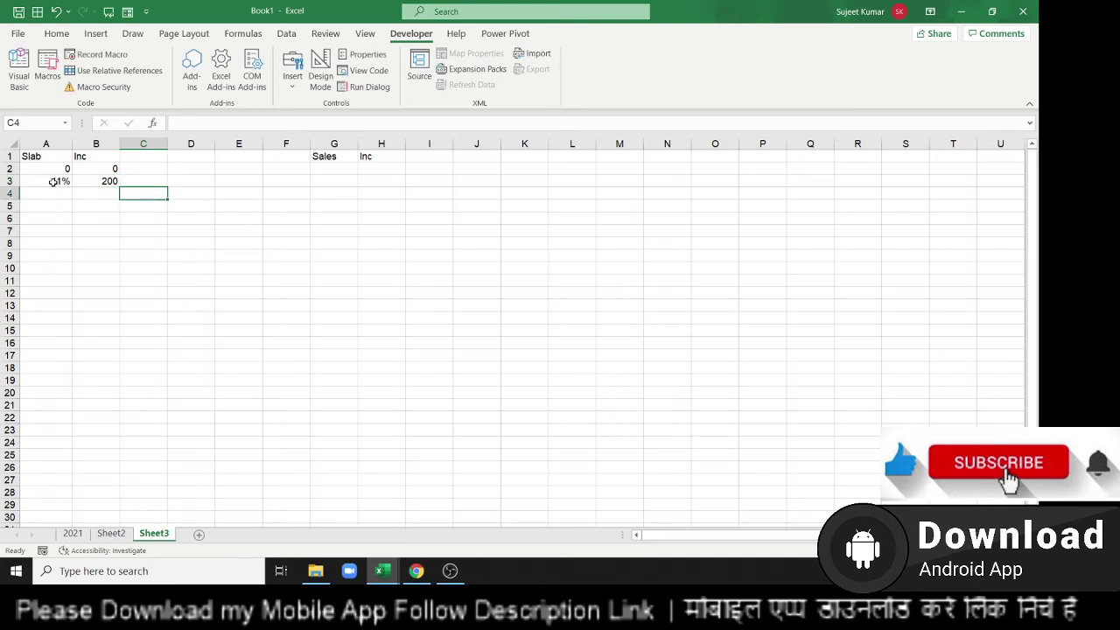
pyautogui.press('Left')
pyautogui.press('Up')
pyautogui.press('Left')
pyautogui.write('4')
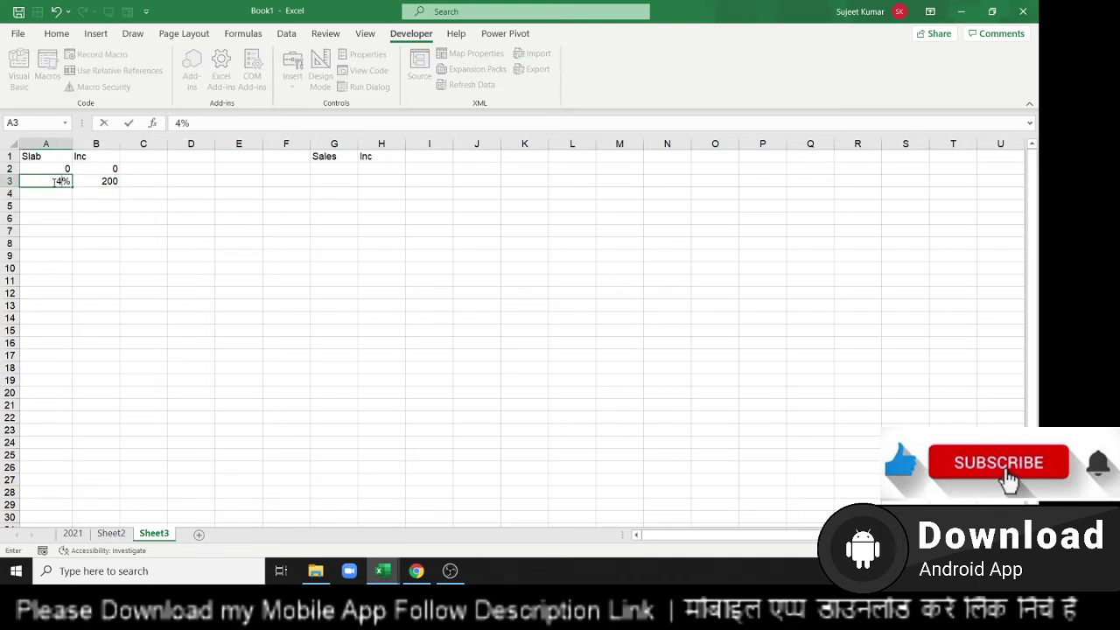
pyautogui.write('0')
pyautogui.press('Return')
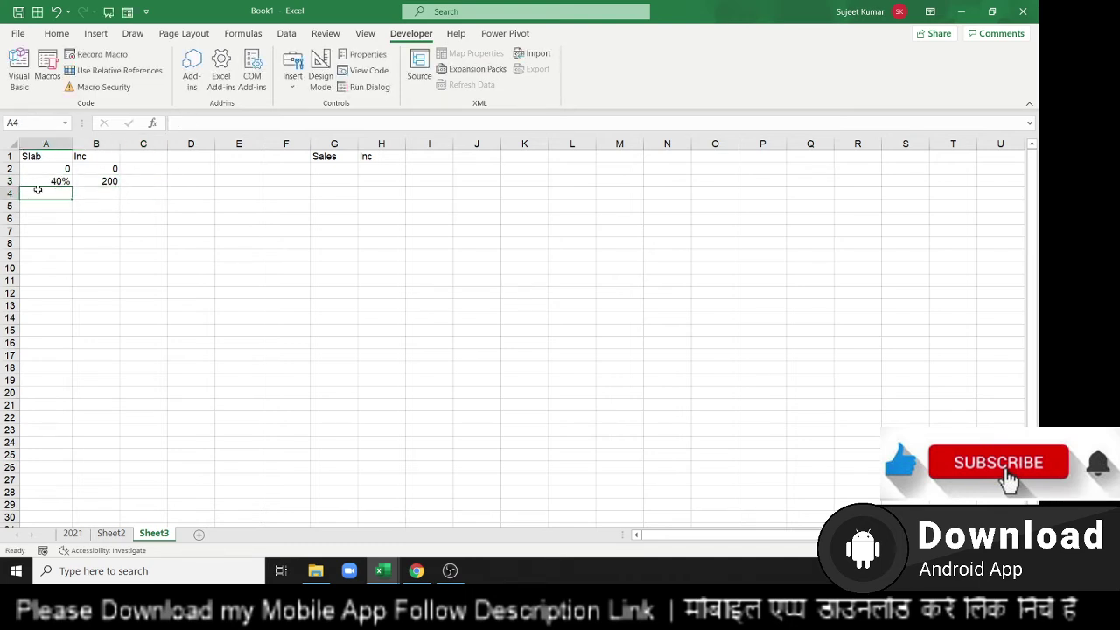
# Add slabs 81% paying 400 and 120% paying 600
pyautogui.write('81')
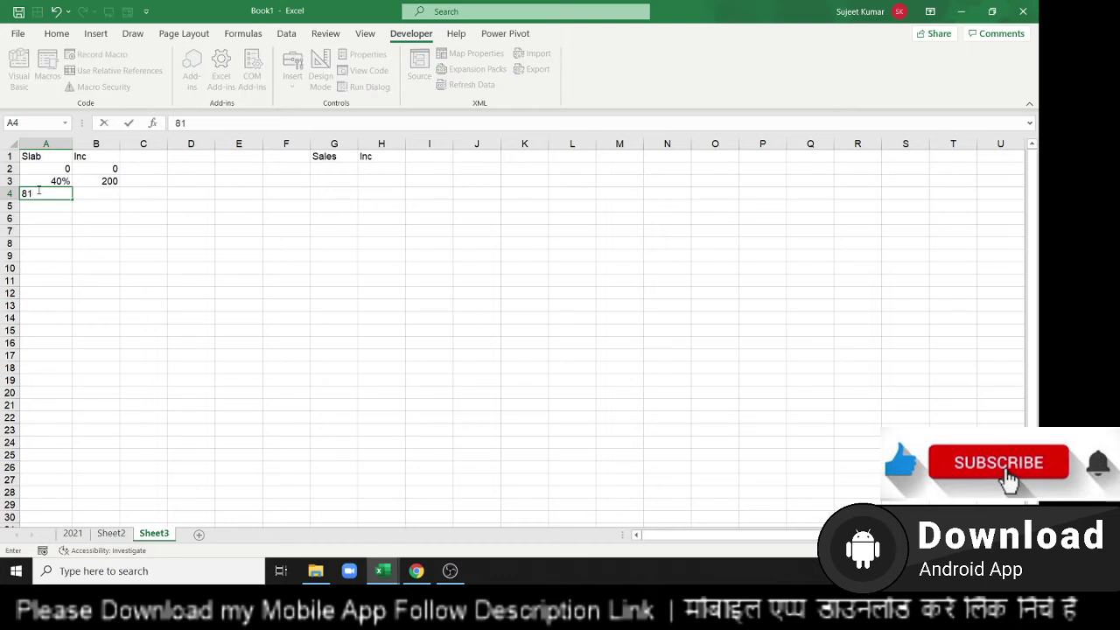
pyautogui.write('%')
pyautogui.press('Tab')
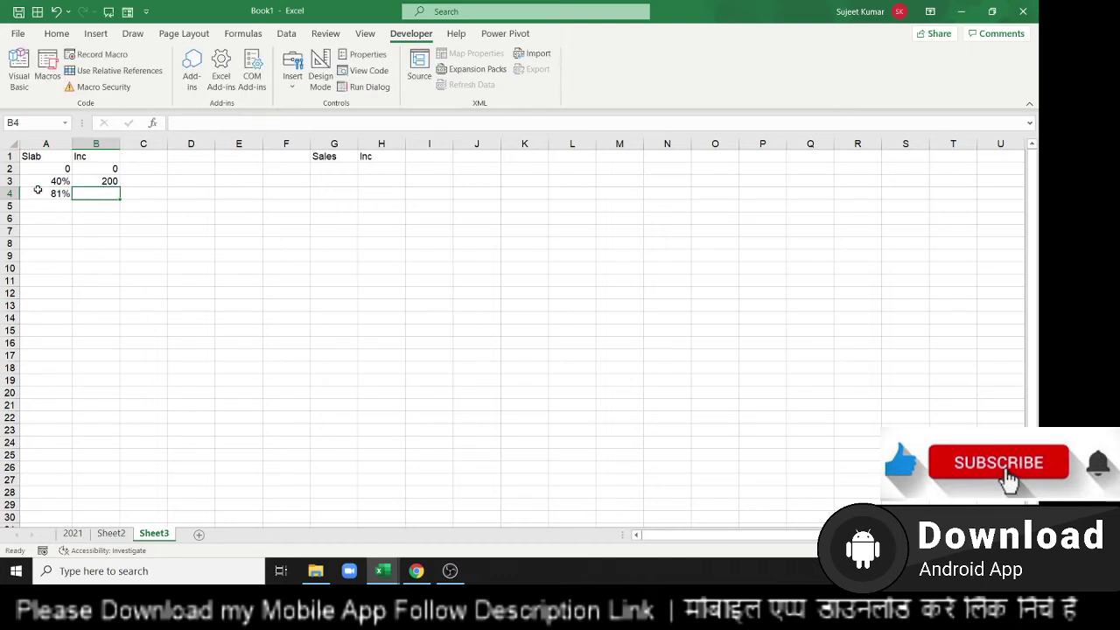
pyautogui.write('400')
pyautogui.press('Return')
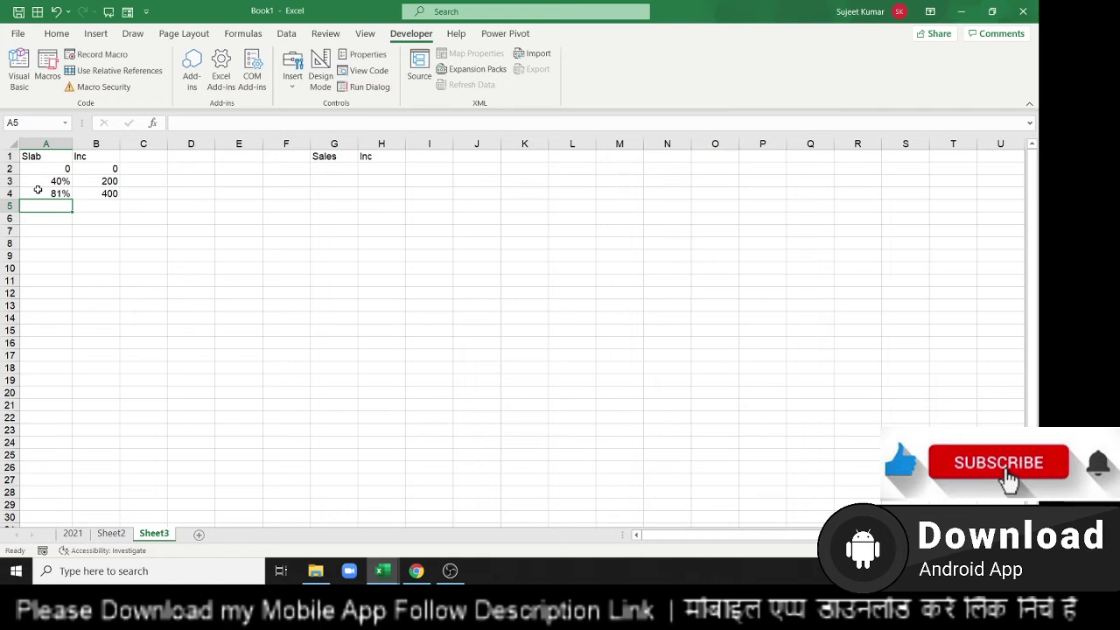
pyautogui.write('120')
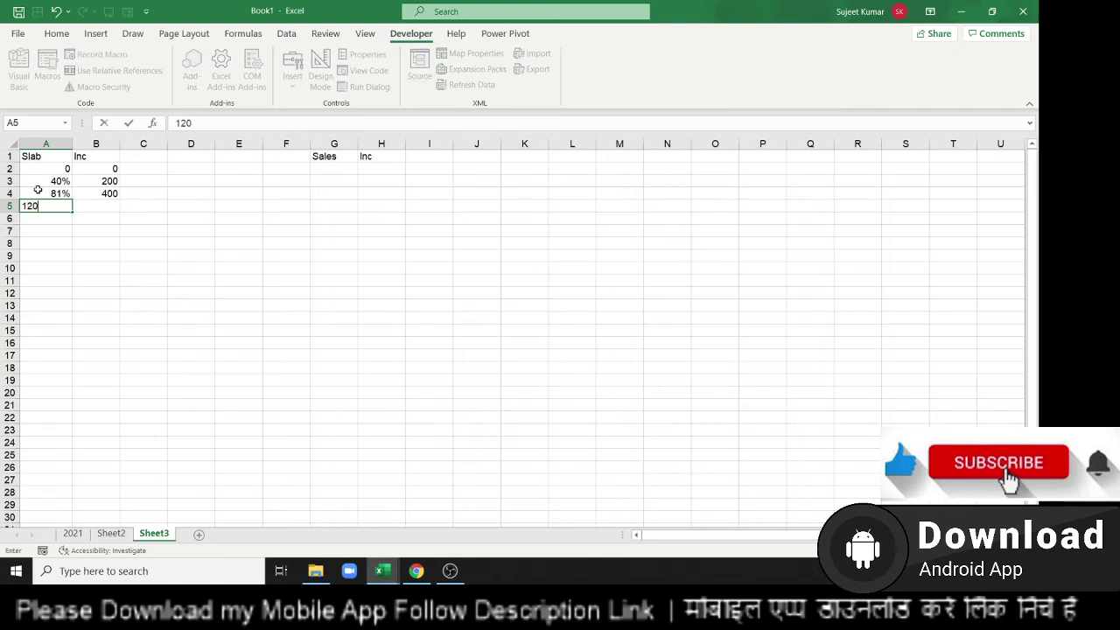
pyautogui.write('%')
pyautogui.press('Tab')
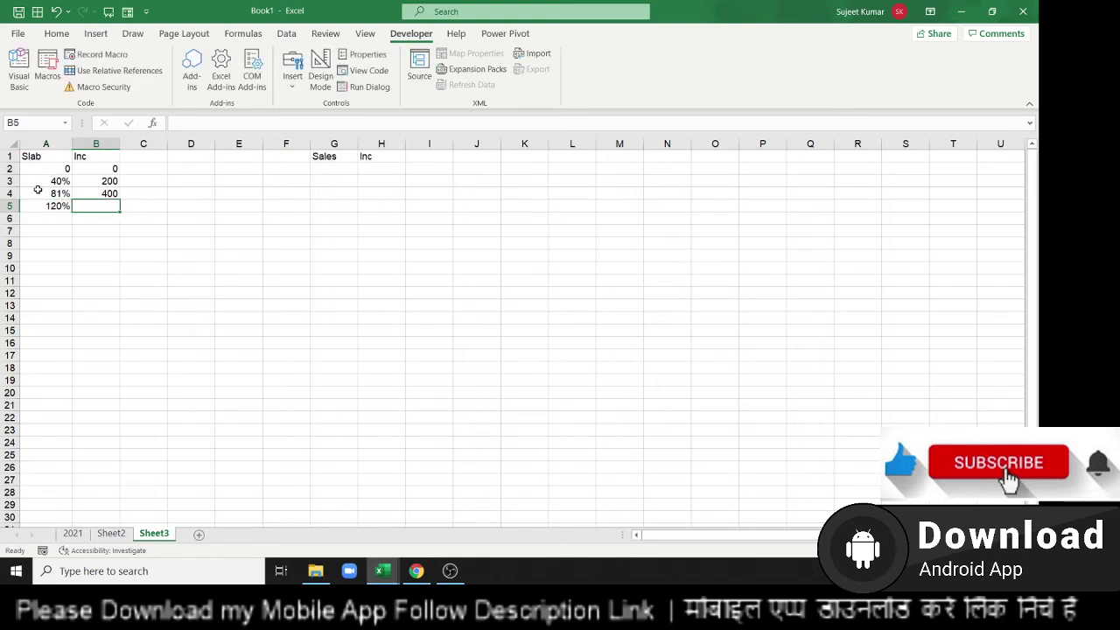
pyautogui.write('600')
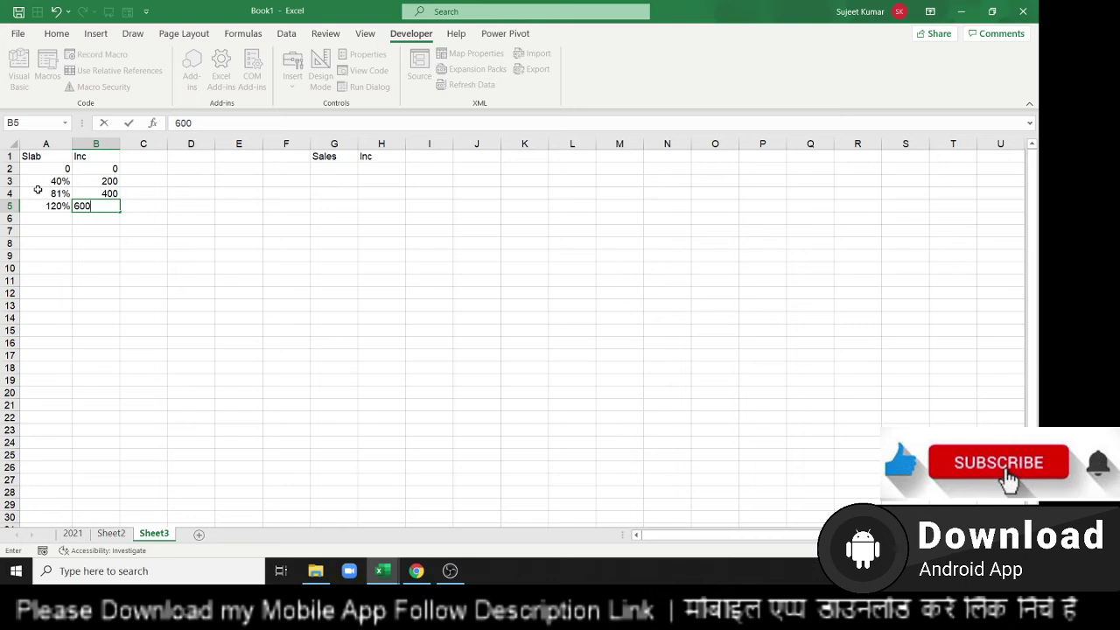
pyautogui.press('Return')
# Add slabs 140% paying 800 and 201% paying 1000, then check against the reference photo
pyautogui.write('14')
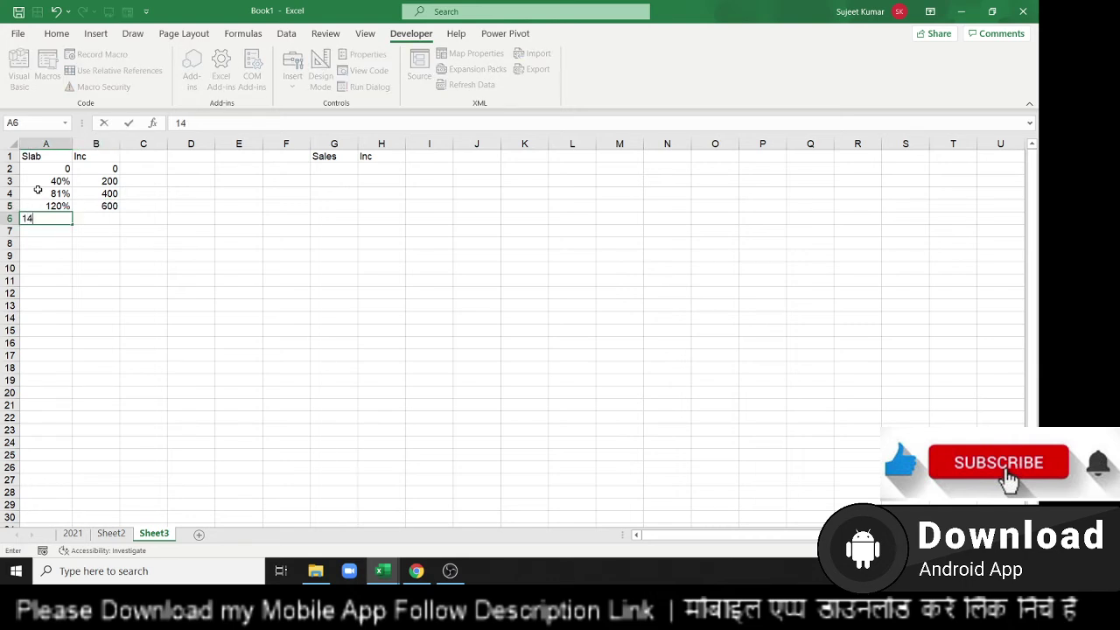
pyautogui.write('0%')
pyautogui.press('Tab')
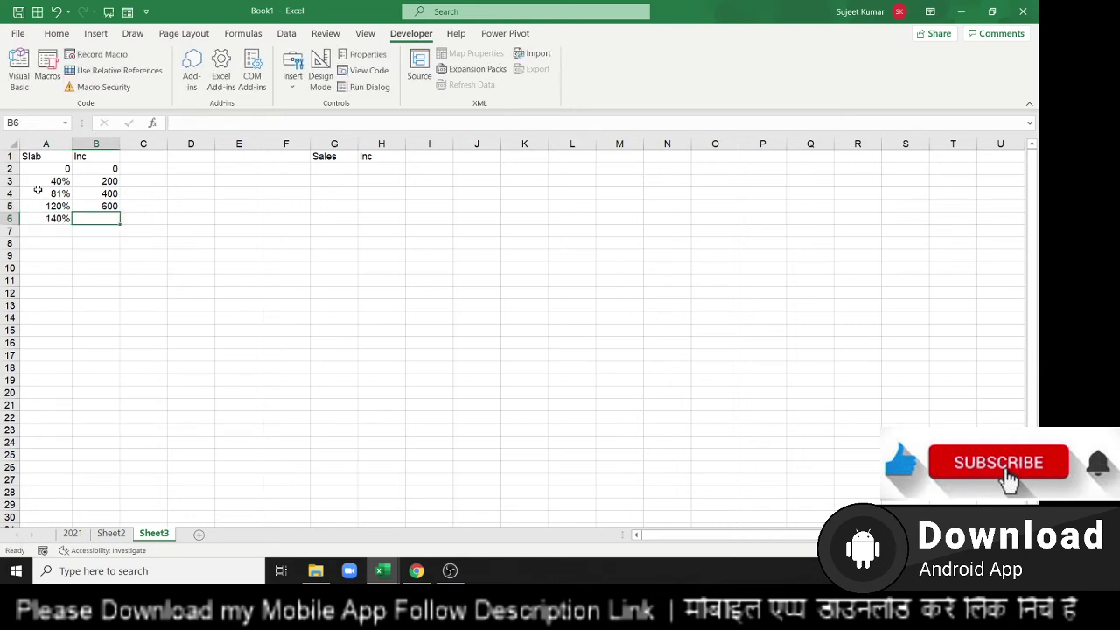
pyautogui.write('800')
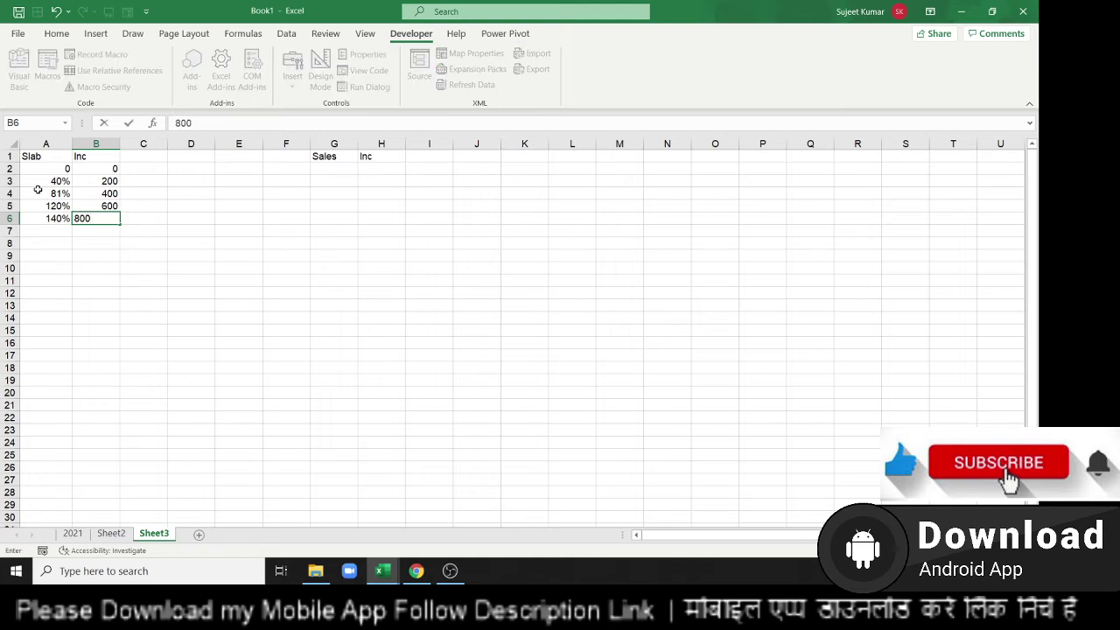
pyautogui.press('Return')
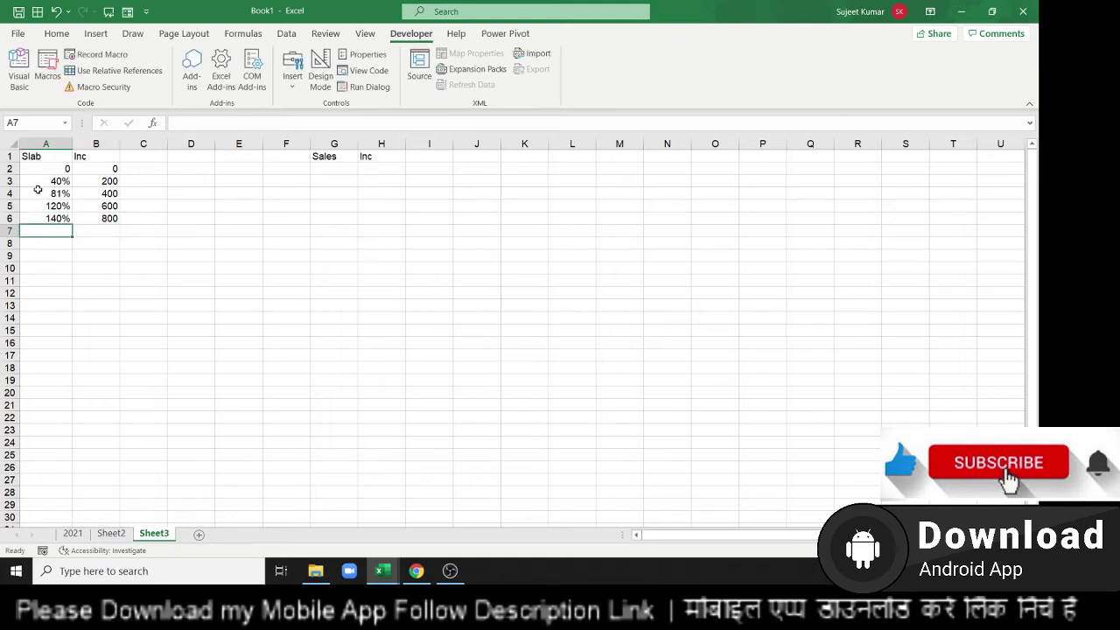
pyautogui.write('201')
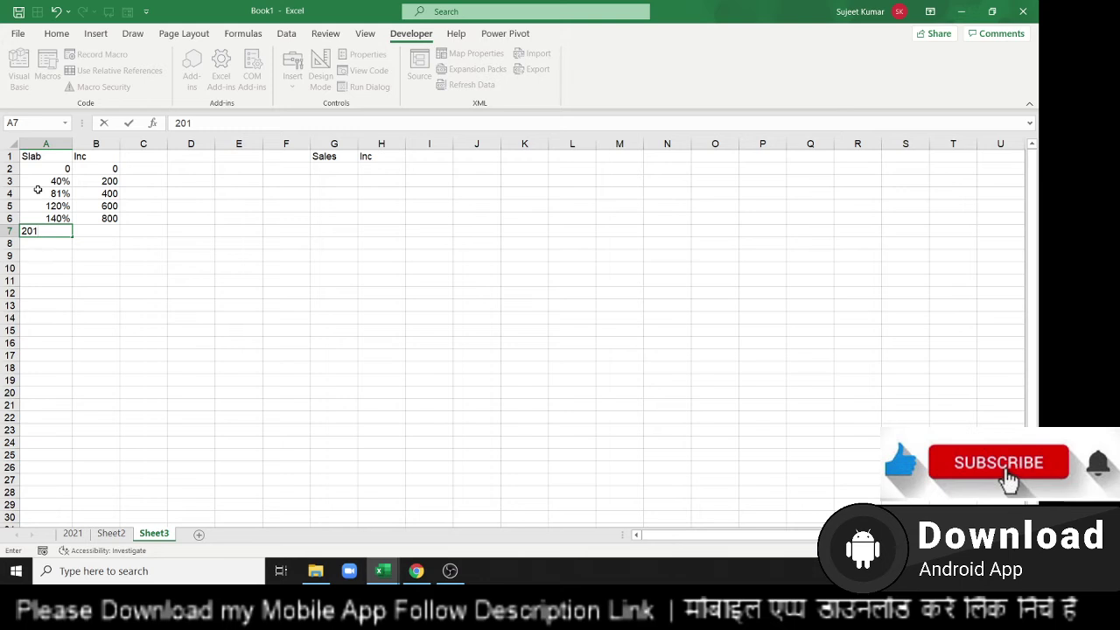
pyautogui.write('%')
pyautogui.press('Tab')
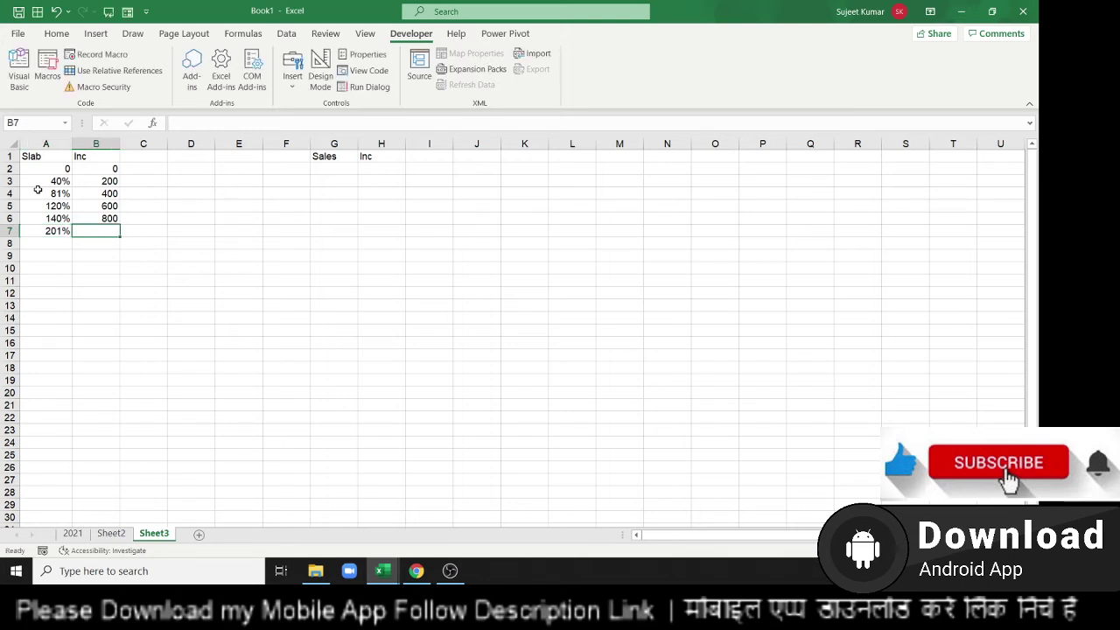
pyautogui.write('1000')
pyautogui.press('Return')
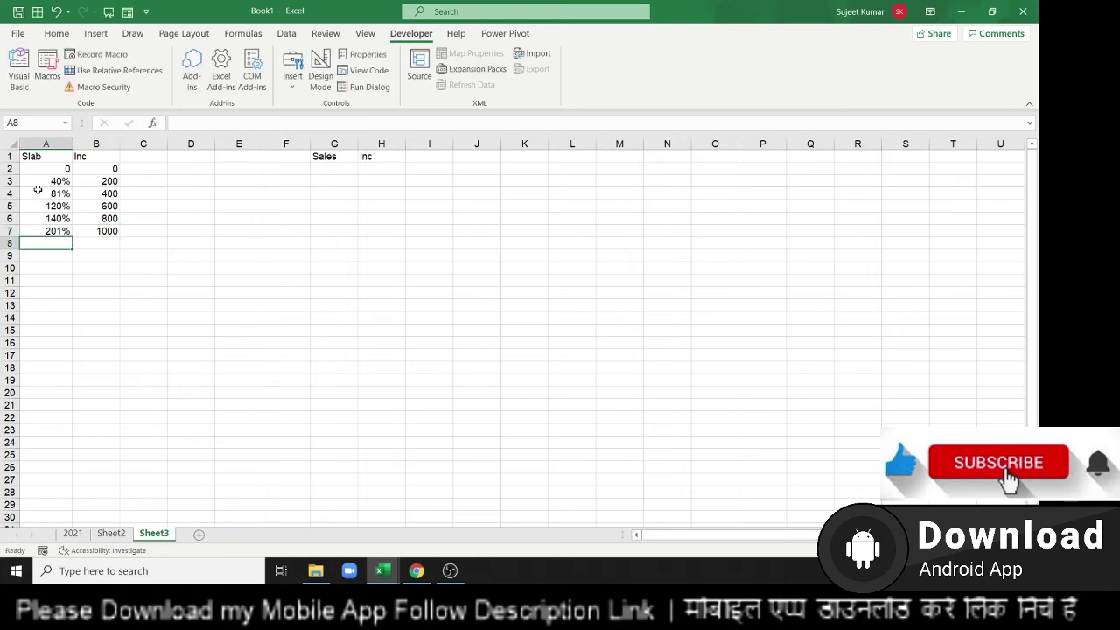
pyautogui.hotkey('alt', 'Tab')
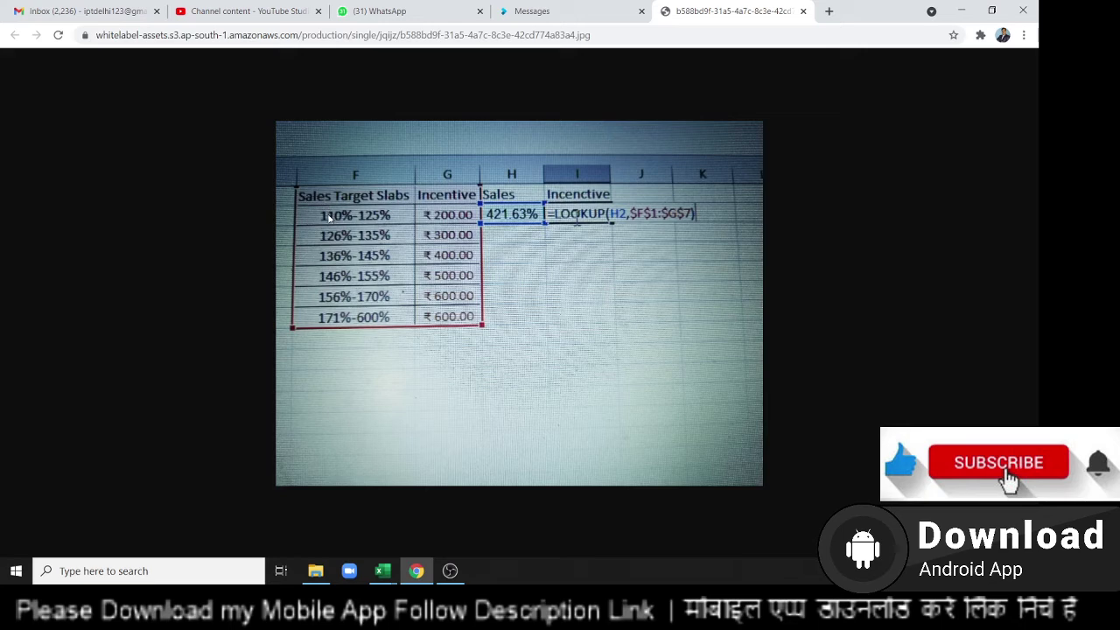
pyautogui.hotkey('alt', 'Tab')
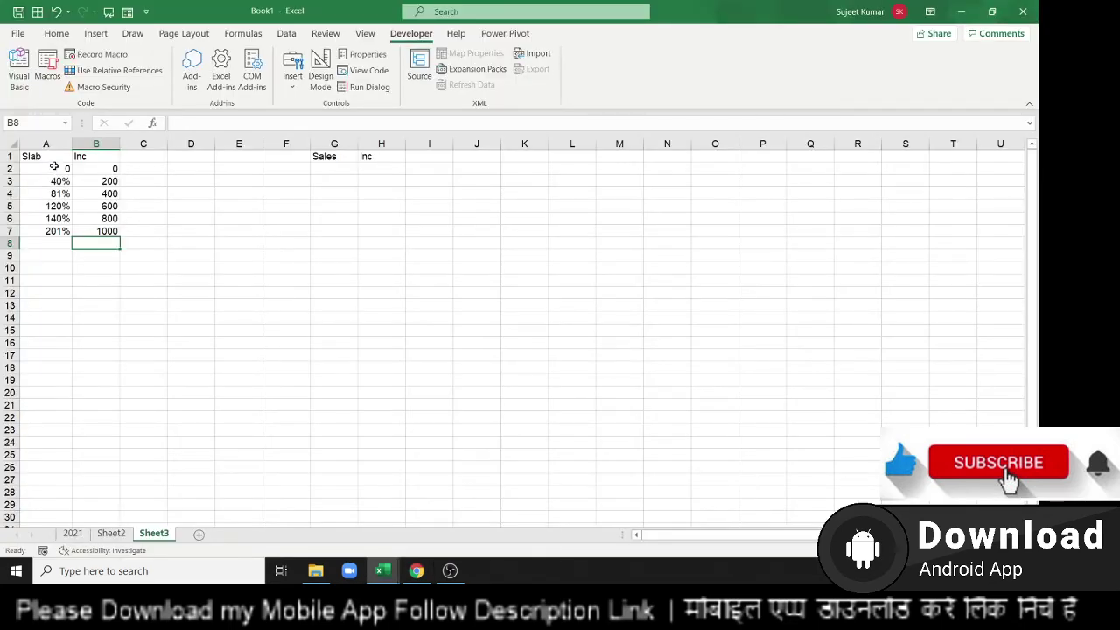
# Enter 87% as the sales figure in G2
pyautogui.moveTo(54, 166); pyautogui.dragTo(77, 167)
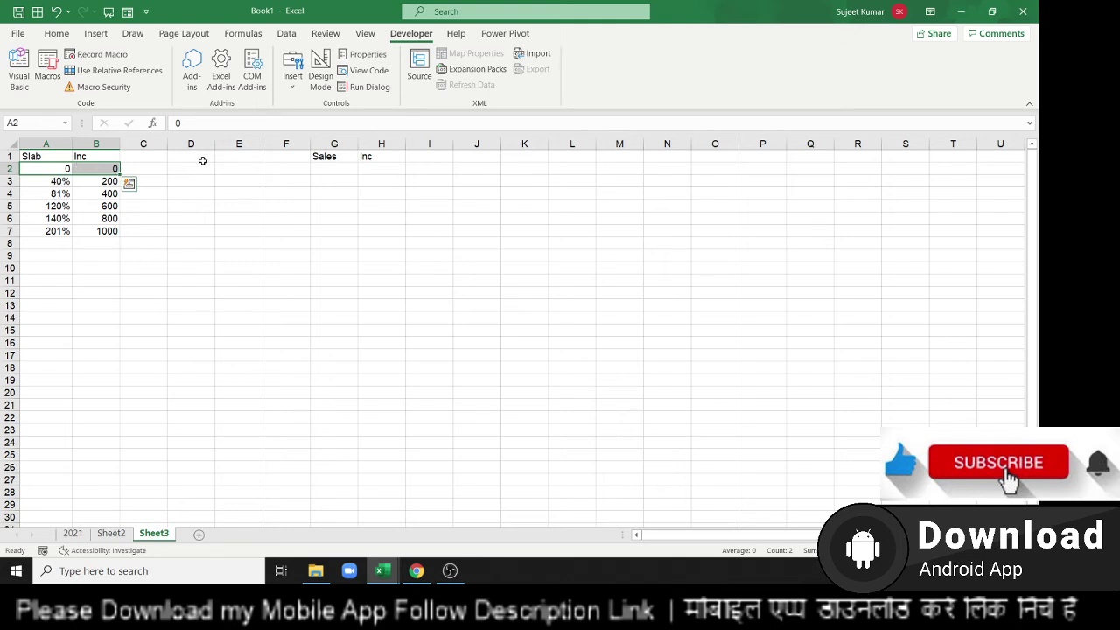
pyautogui.click(320, 171)
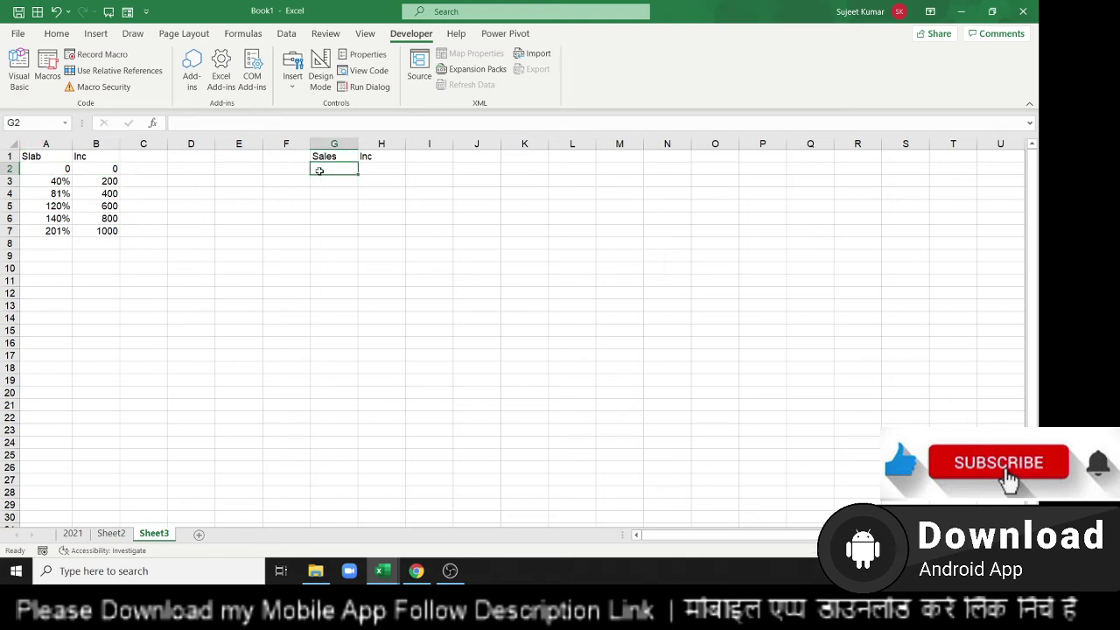
pyautogui.write('87%')
pyautogui.press('Tab')
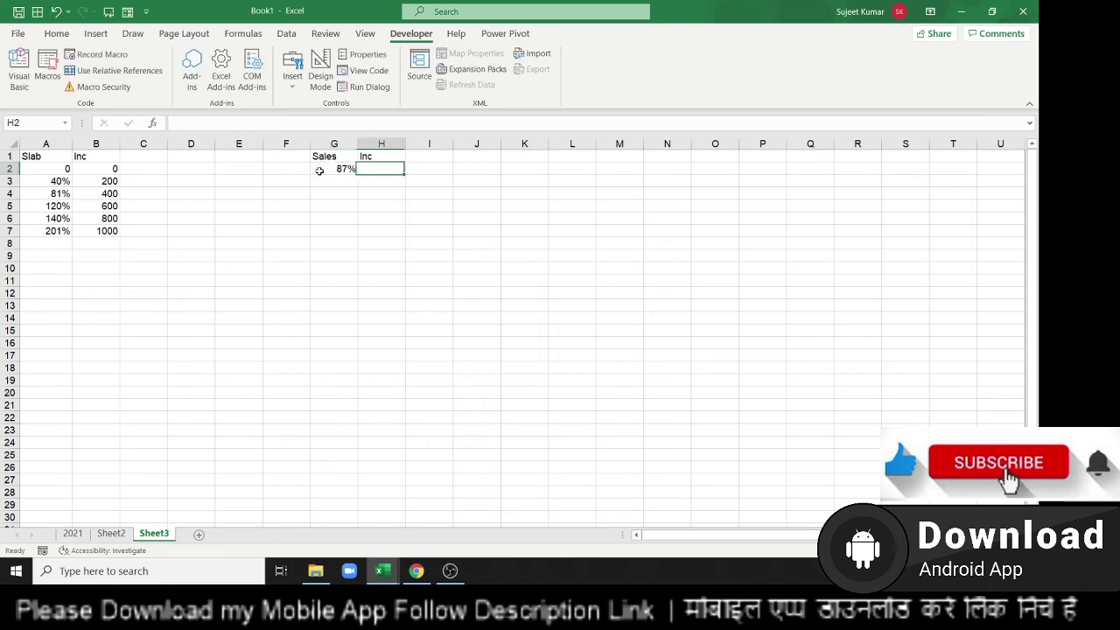
# Enter =LOOKUP(G2,A2:A7,B2:B7) in H2 to return the incentive of 400
pyautogui.write('=loo')
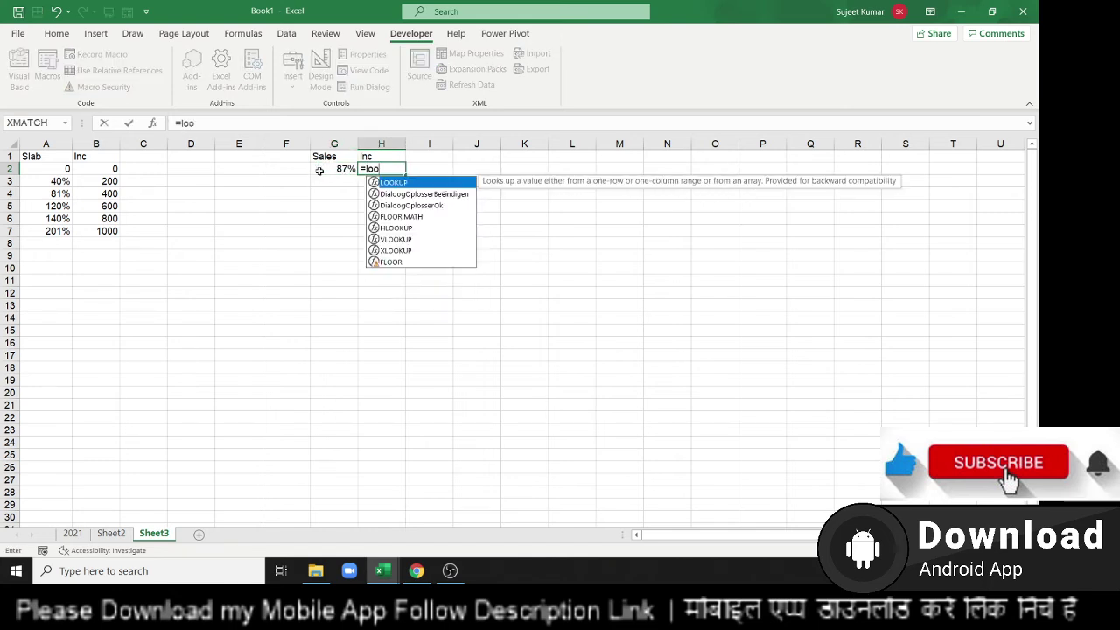
pyautogui.press('Tab')
pyautogui.click(339, 170)
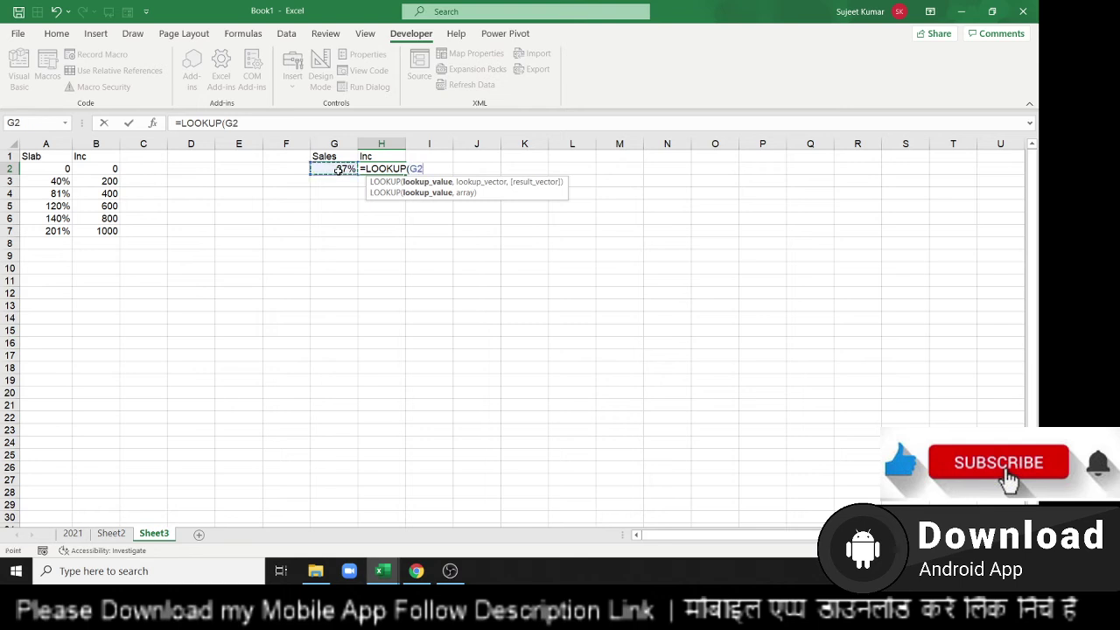
pyautogui.write(',')
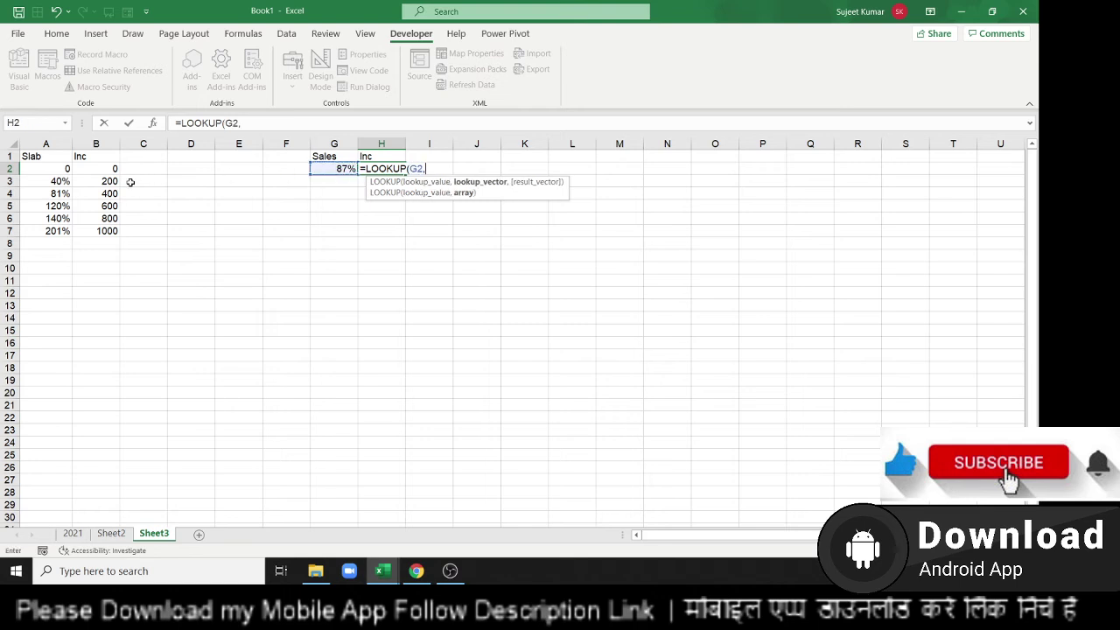
pyautogui.click(63, 169)
pyautogui.moveTo(63, 169); pyautogui.dragTo(56, 231)
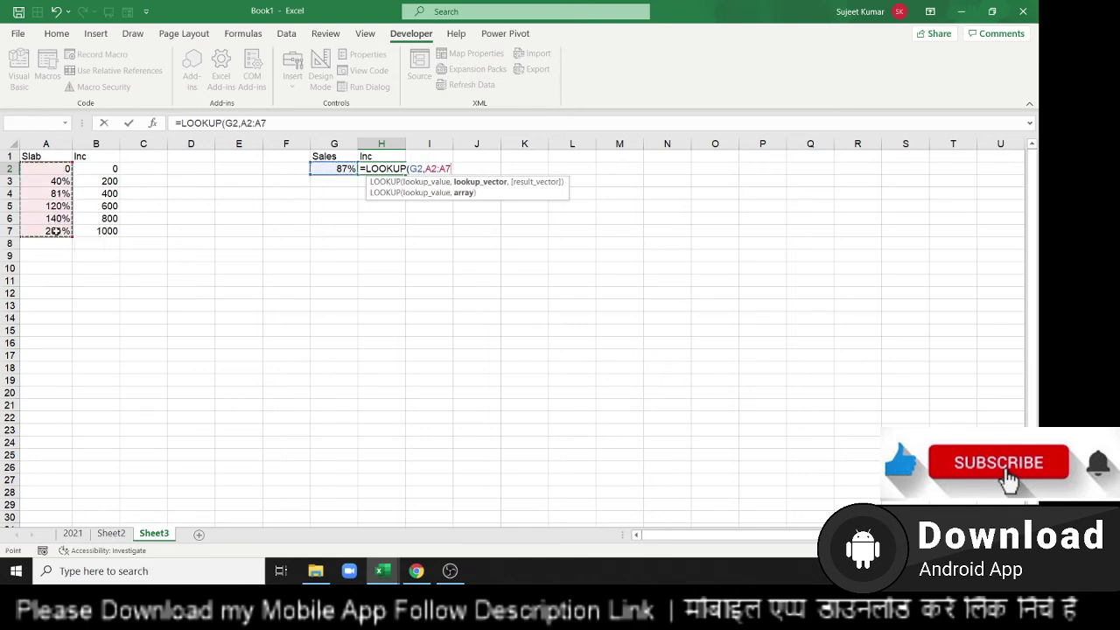
pyautogui.write(',')
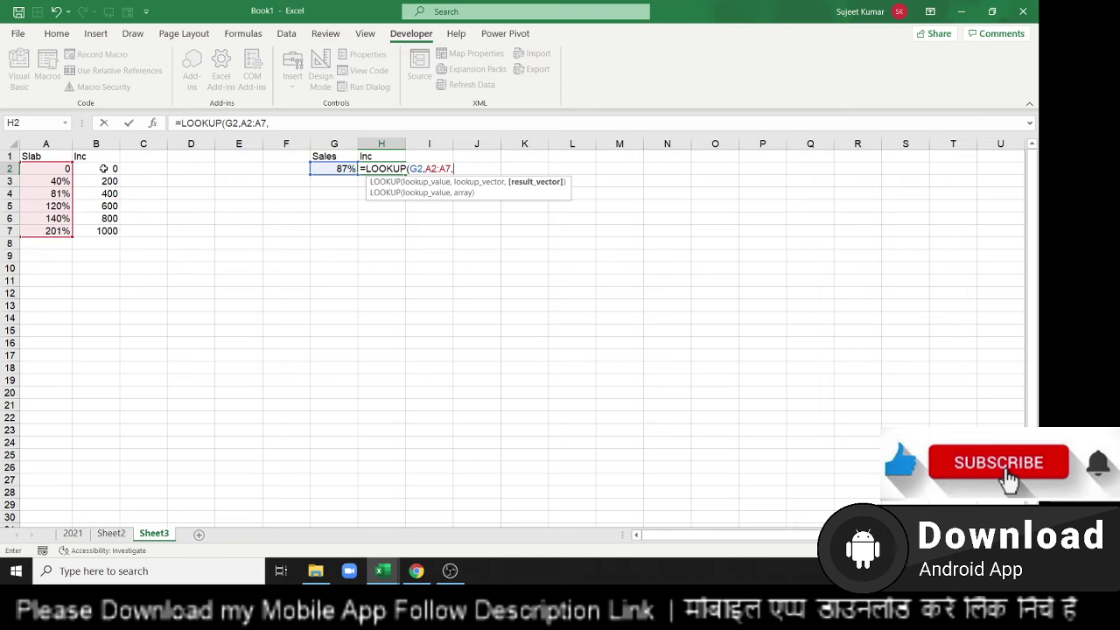
pyautogui.moveTo(105, 168); pyautogui.dragTo(98, 232)
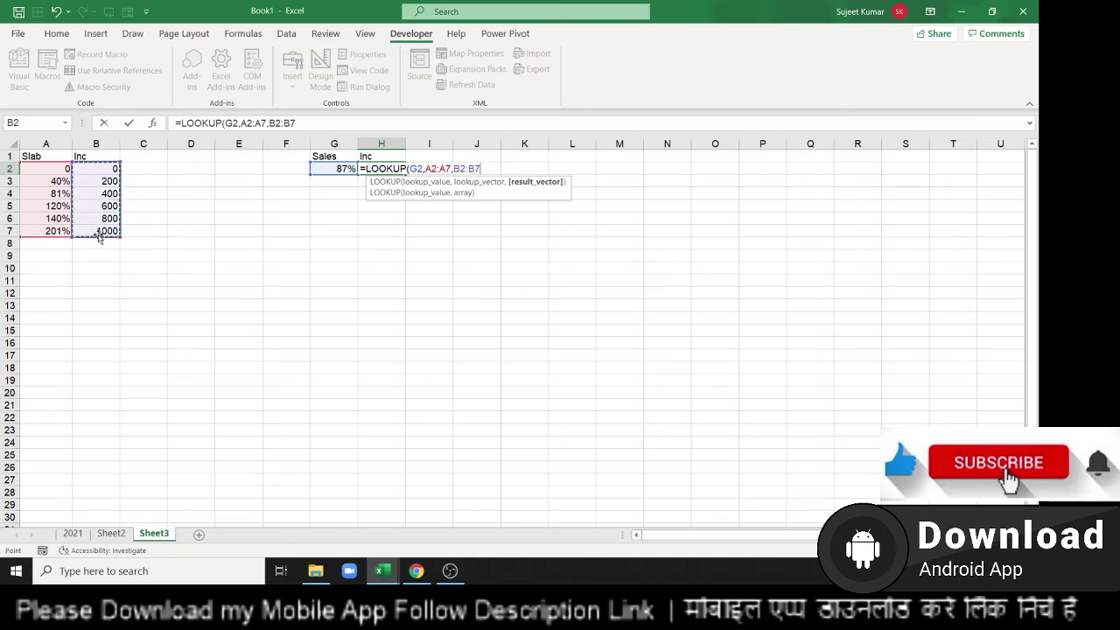
pyautogui.press('Return')
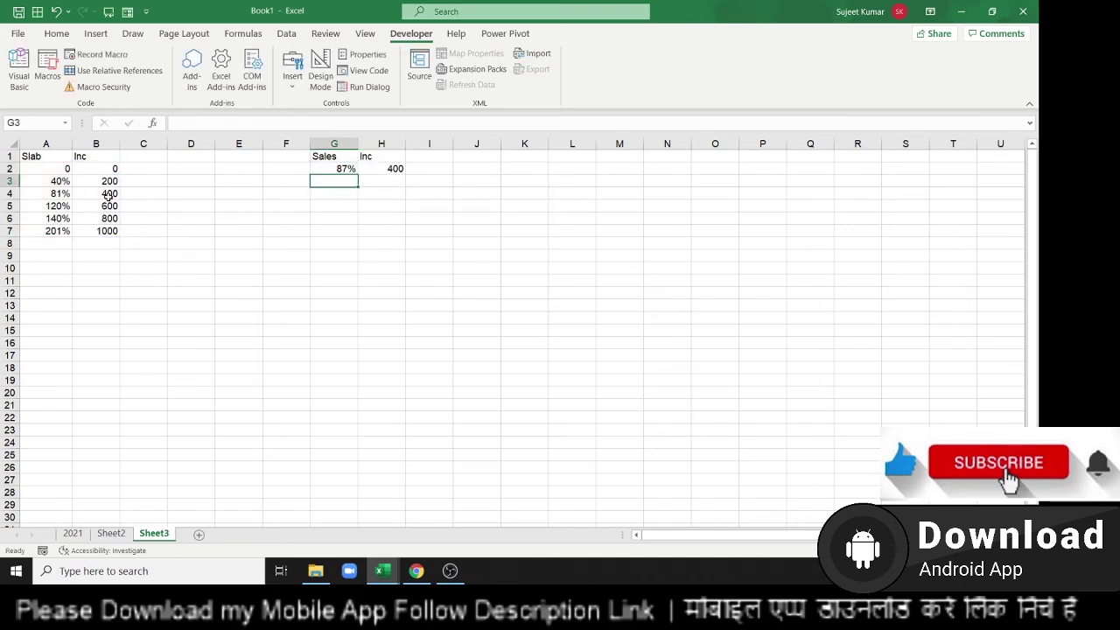
pyautogui.click(123, 192)
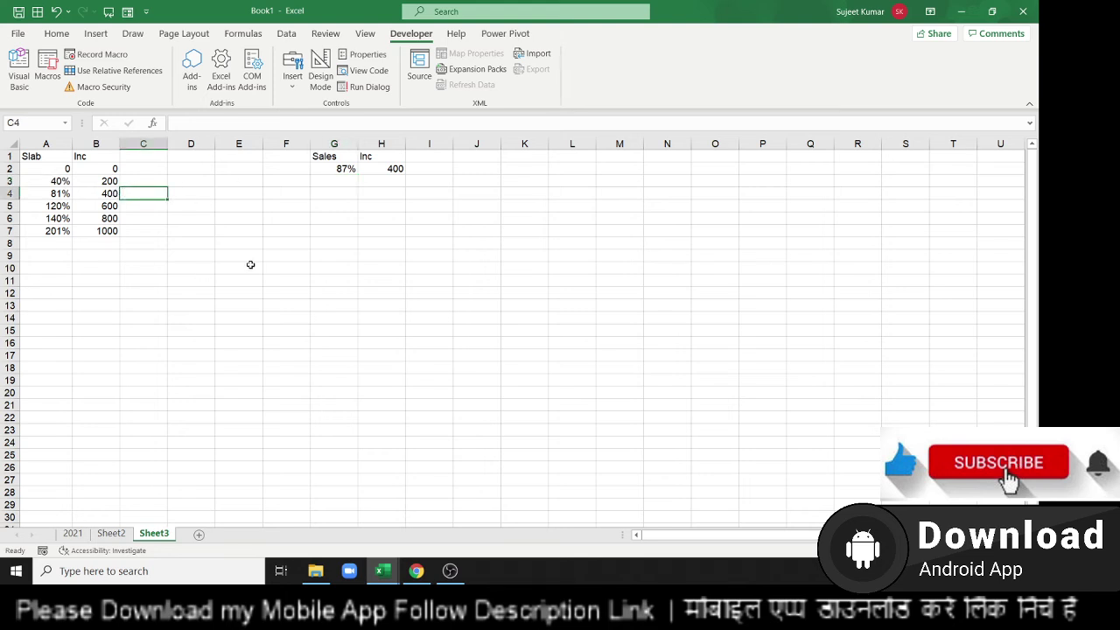
# Enter =VLOOKUP(G2,A1:B7,2,TRUE) in H3 for an approximate-match incentive lookup
pyautogui.click(391, 179)
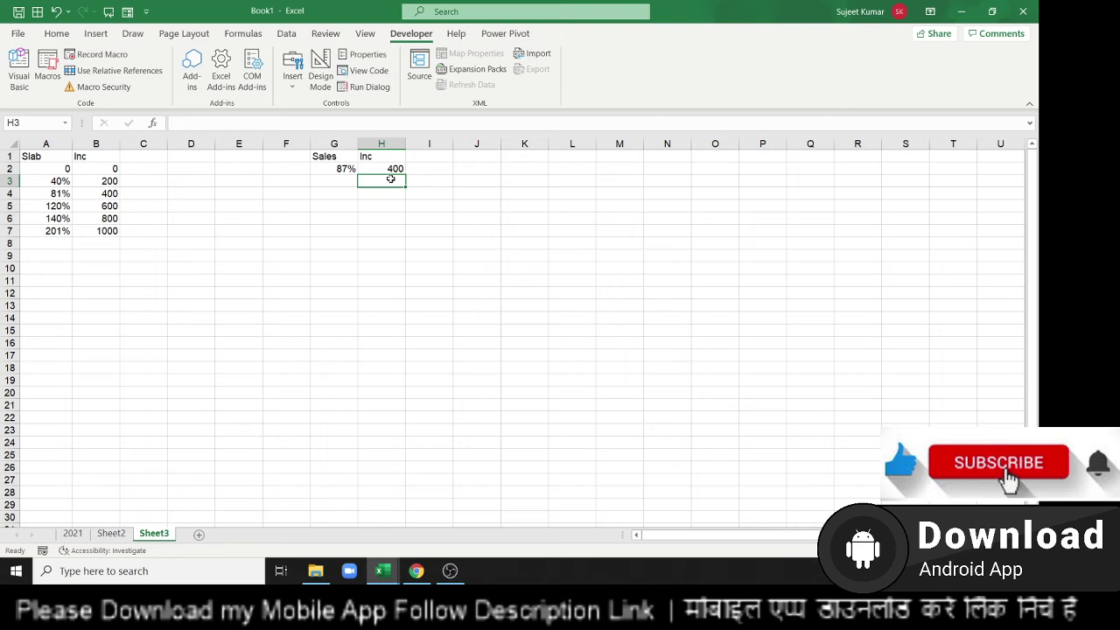
pyautogui.write('=vl')
pyautogui.press('Tab')
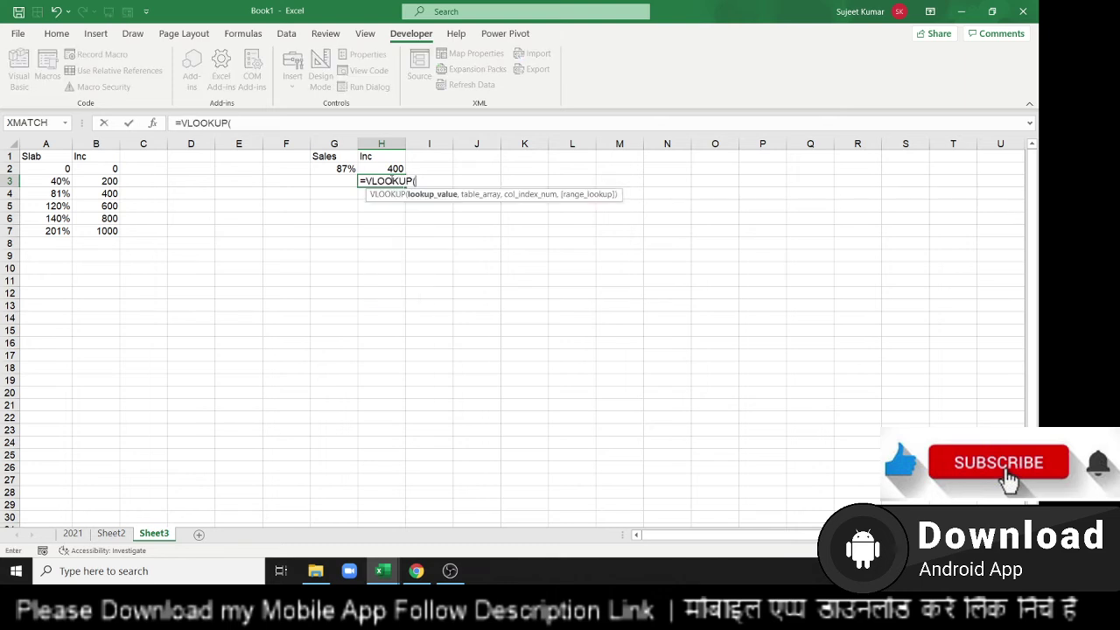
pyautogui.click(342, 169)
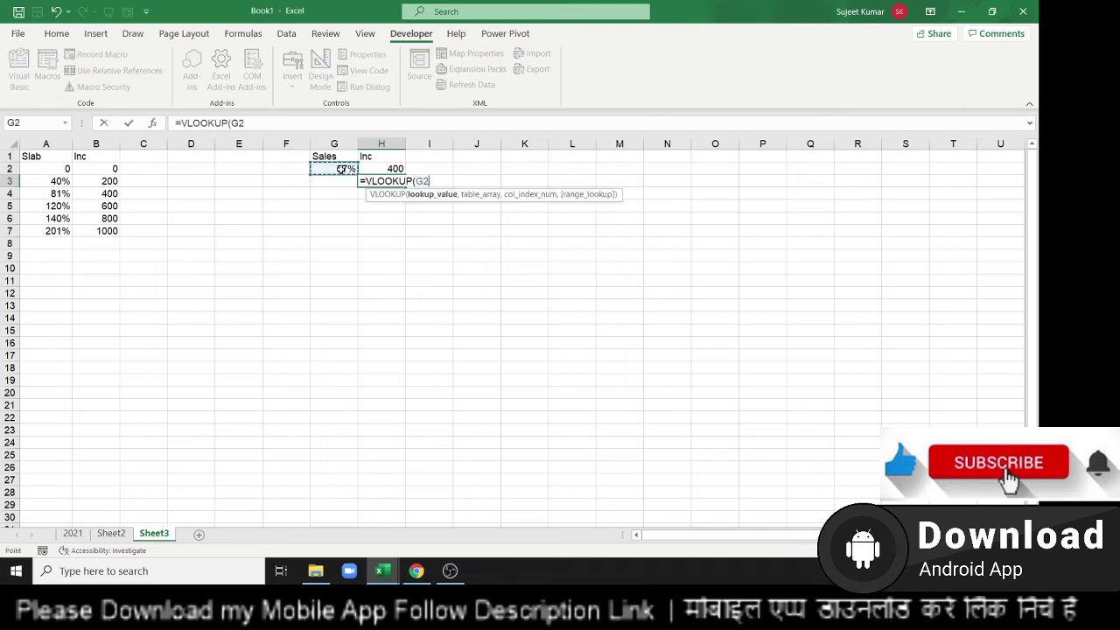
pyautogui.write(',')
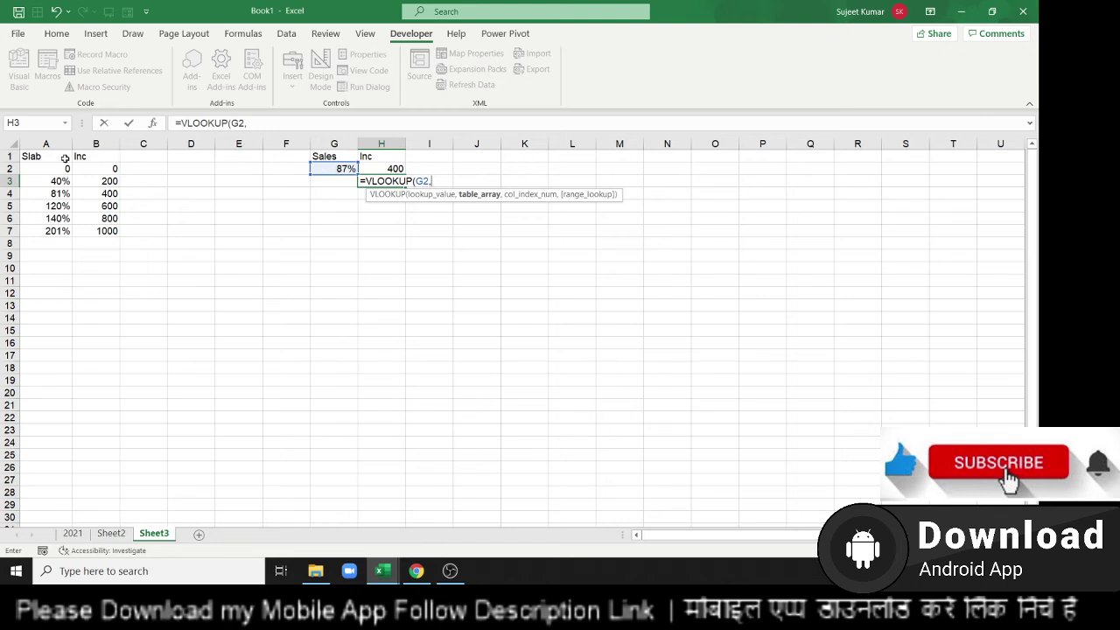
pyautogui.moveTo(52, 155); pyautogui.dragTo(102, 231)
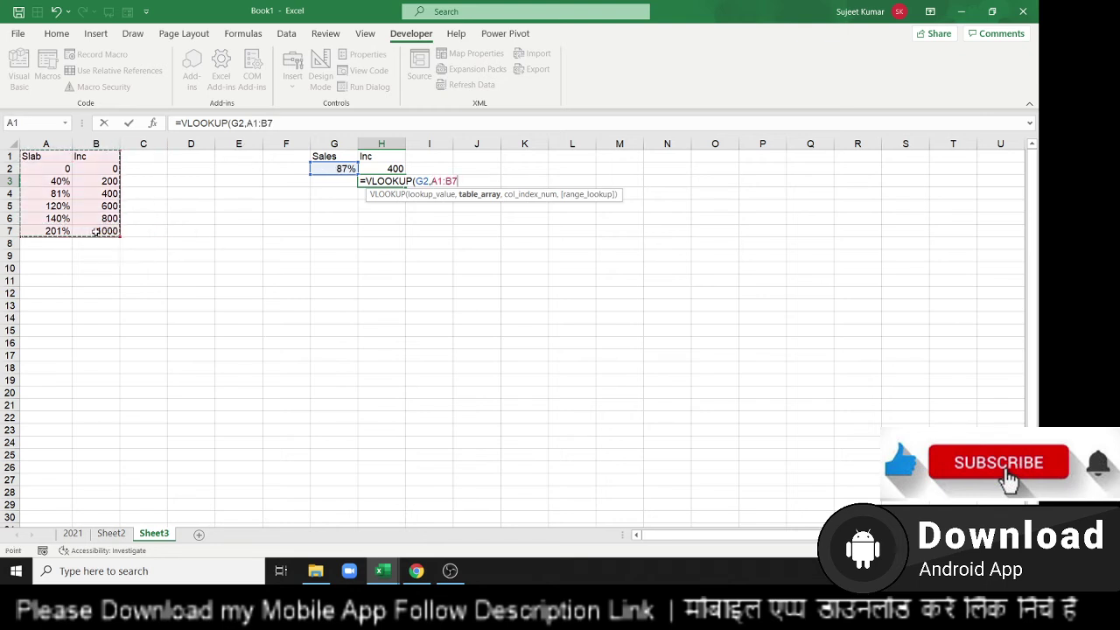
pyautogui.write(',2,')
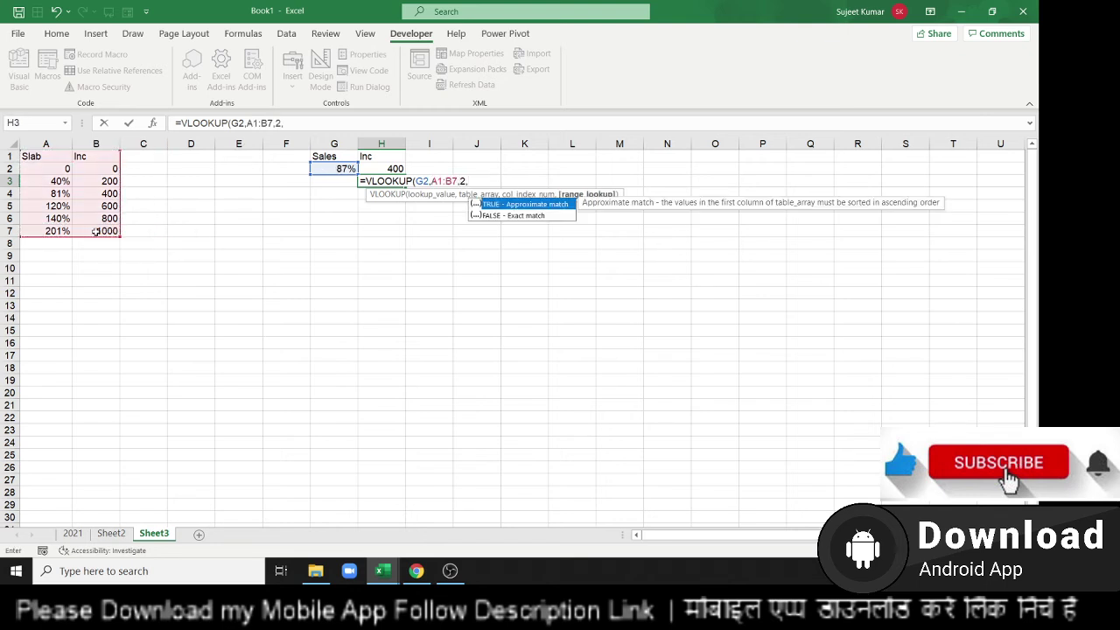
pyautogui.press('Tab')
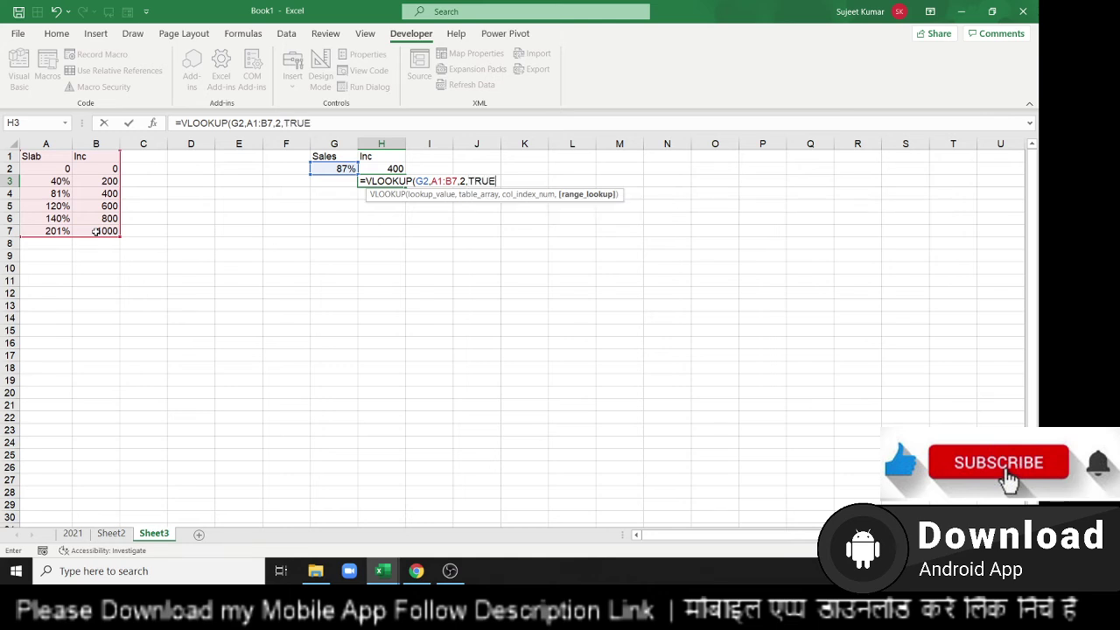
pyautogui.write(')')
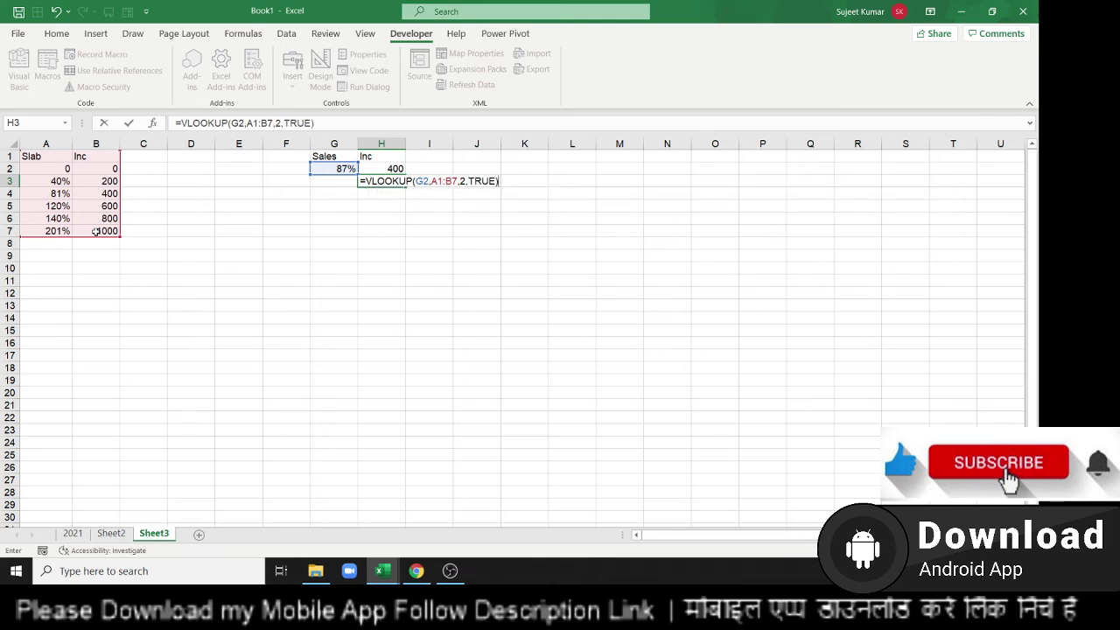
pyautogui.press('Return')
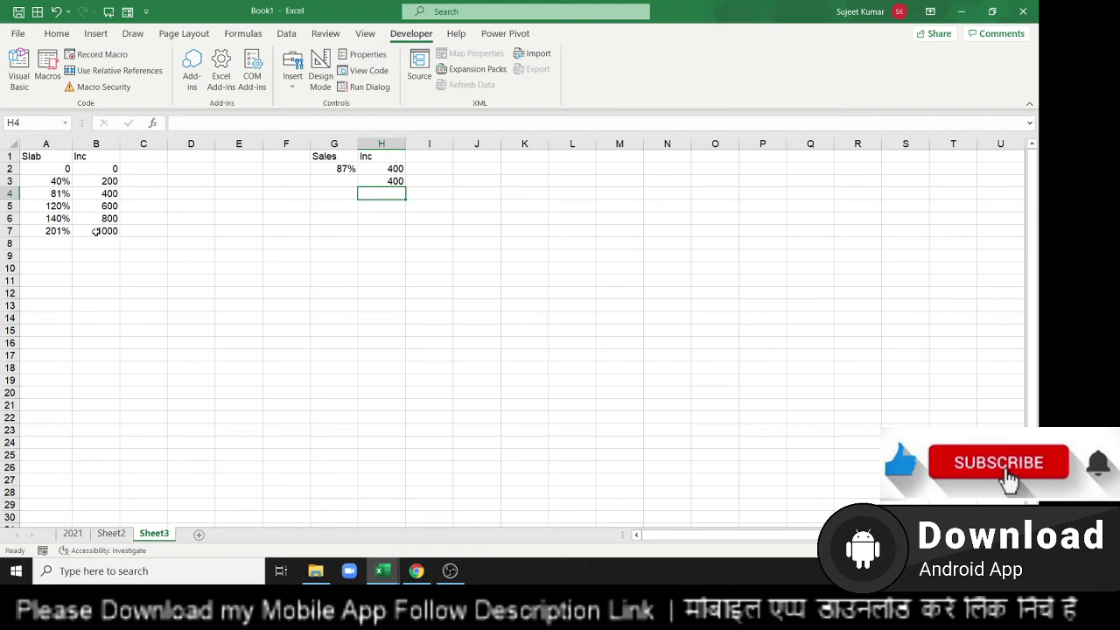
# Change the G2 sales figure to 147% so both formulas return 800
pyautogui.press('Up')
pyautogui.press('Left')
pyautogui.press('Up')
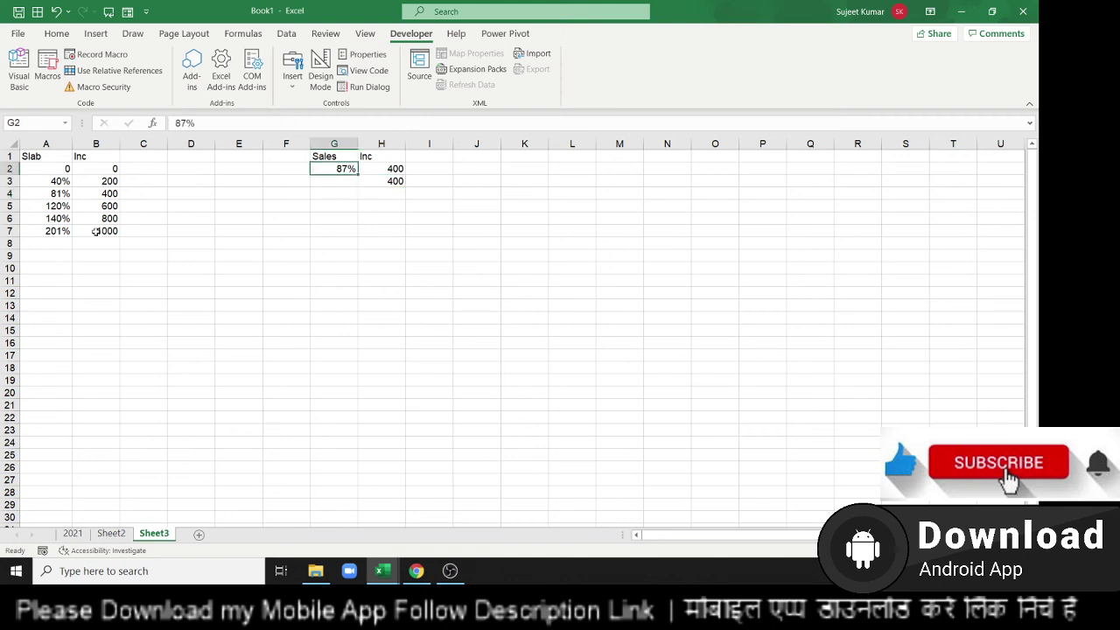
pyautogui.write('147')
pyautogui.press('Return')
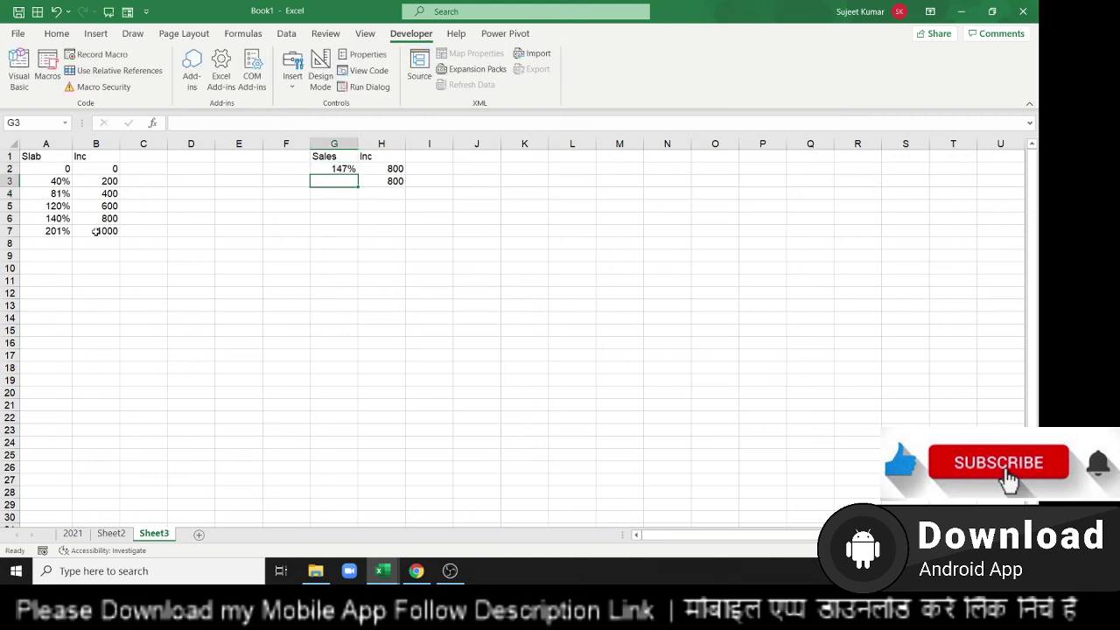
pyautogui.press('Up')
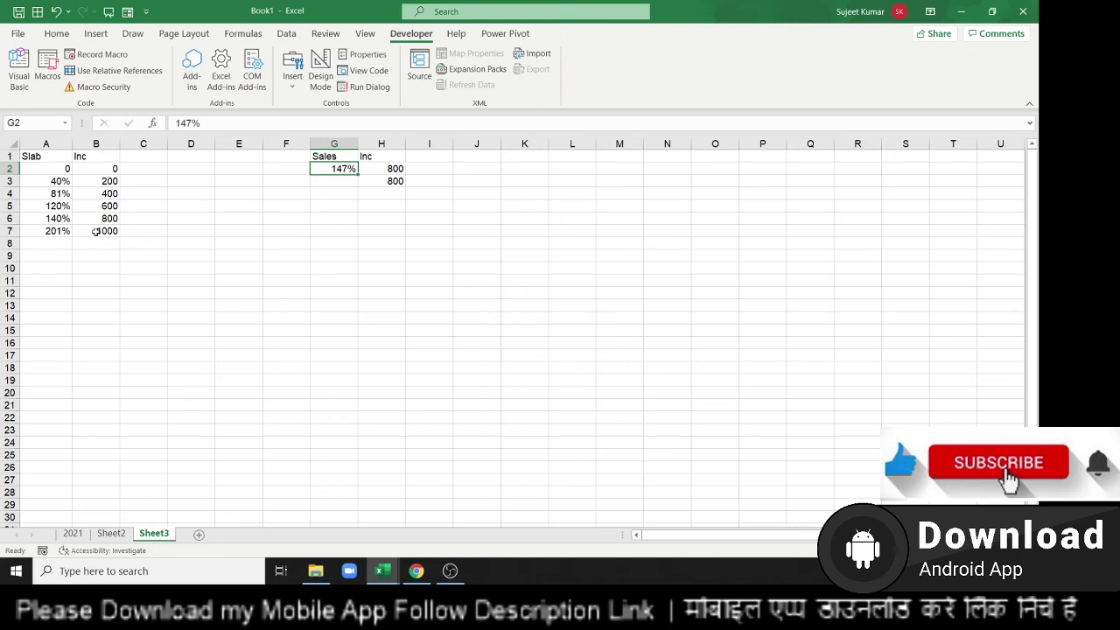
# Hide Excel with Windows+D to reveal the desktop
pyautogui.press('super+d')
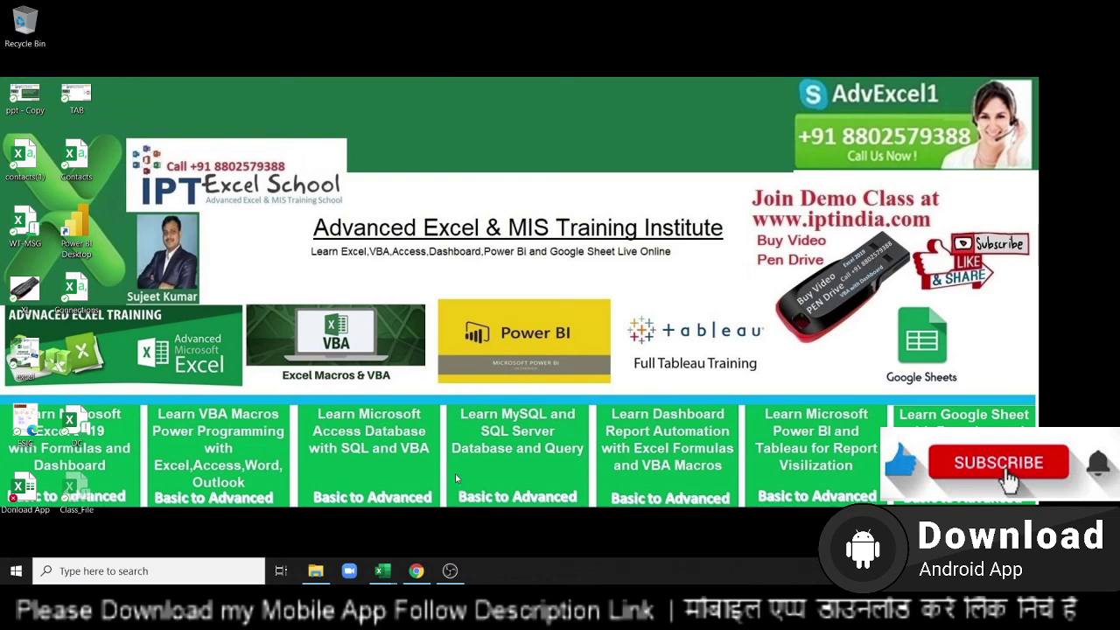
pyautogui.click(420, 581)
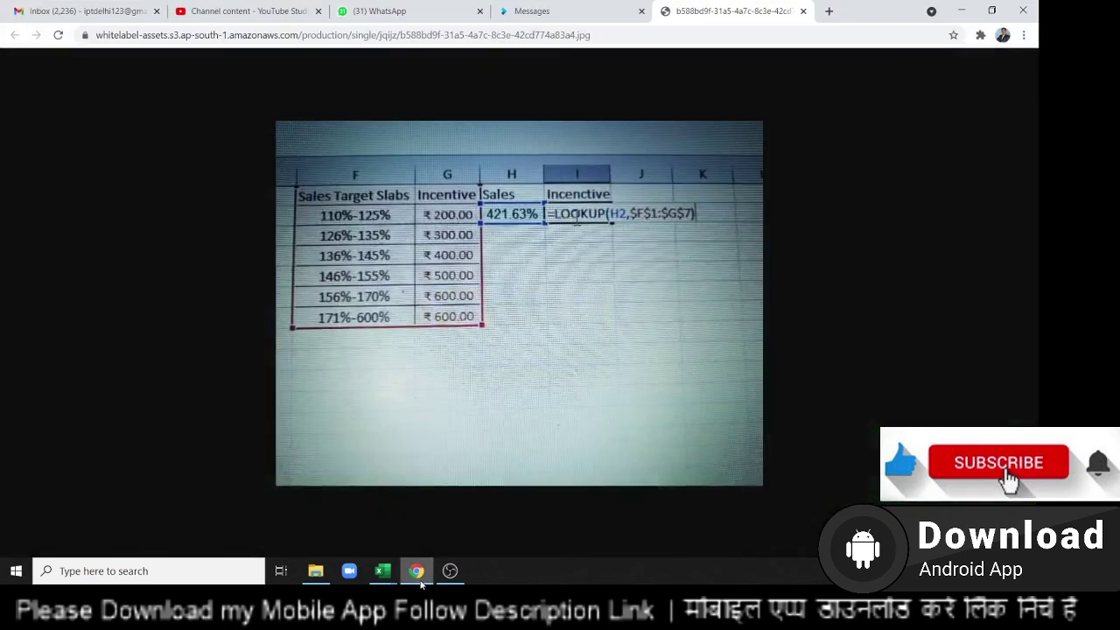
pyautogui.click(565, 11)
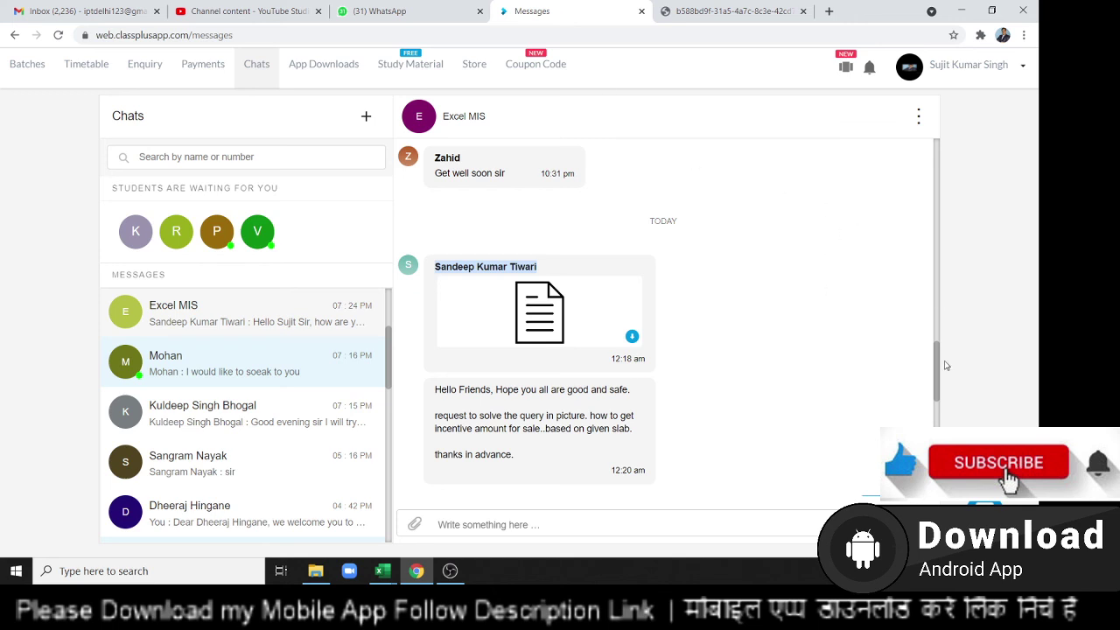
pyautogui.moveTo(940, 372); pyautogui.dragTo(937, 463)
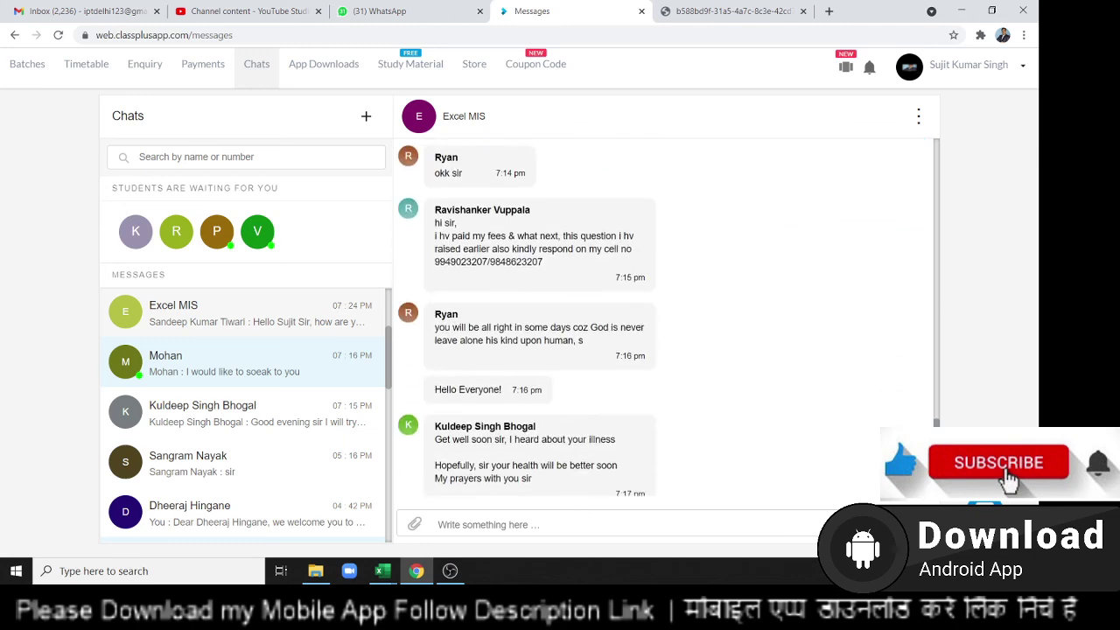
pyautogui.scroll(2, 665, 315)
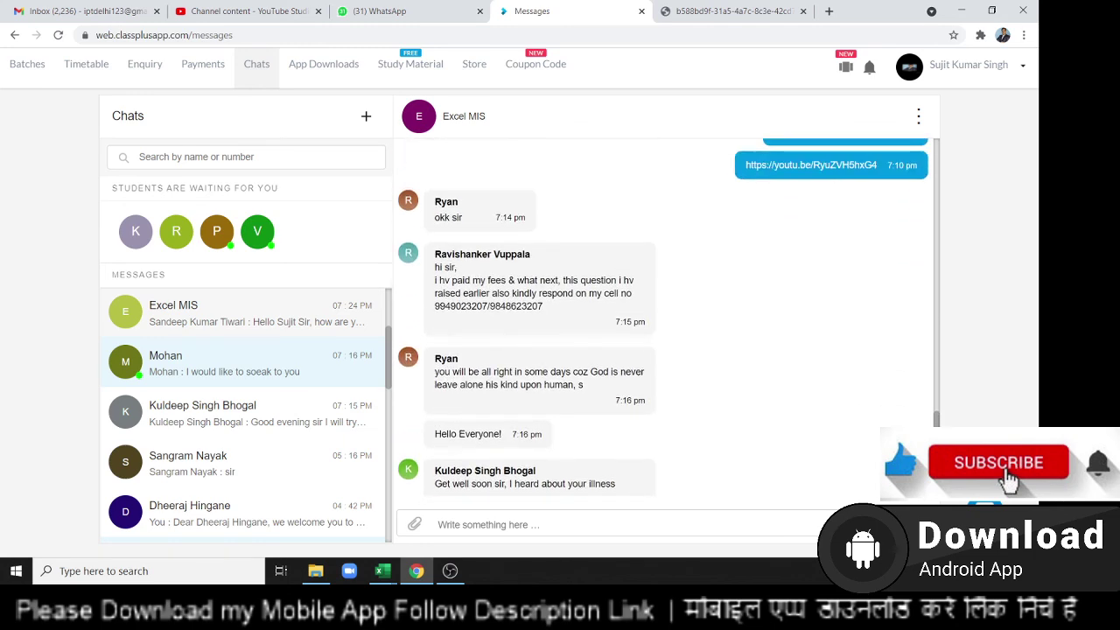
pyautogui.press('super+d')
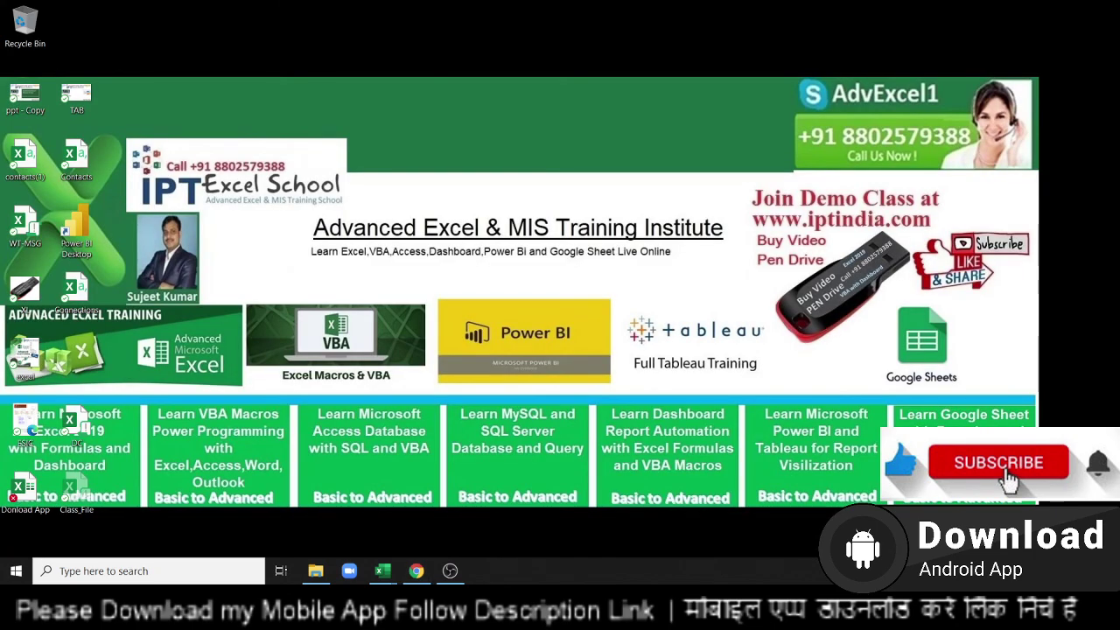